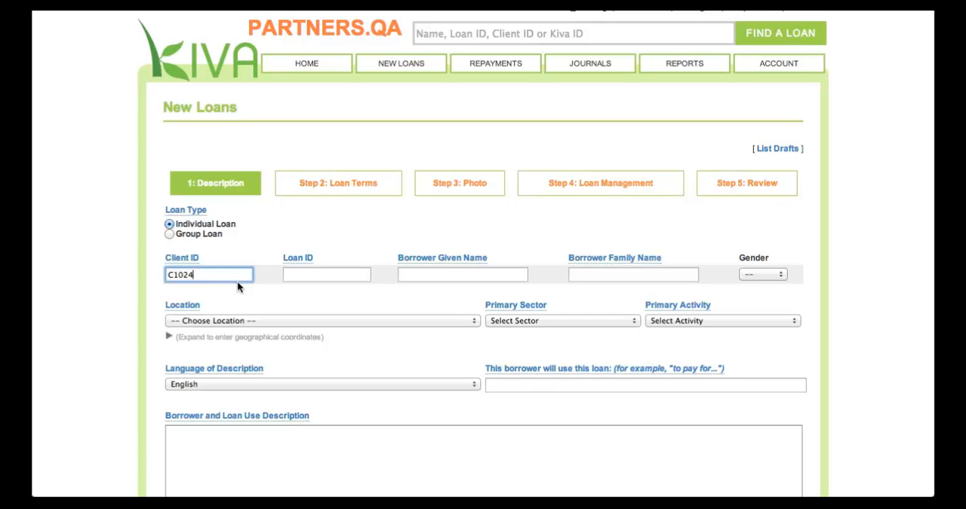
Step: Enter the loan's identification number in the Loan ID field of the new individual loan
click(291, 276)
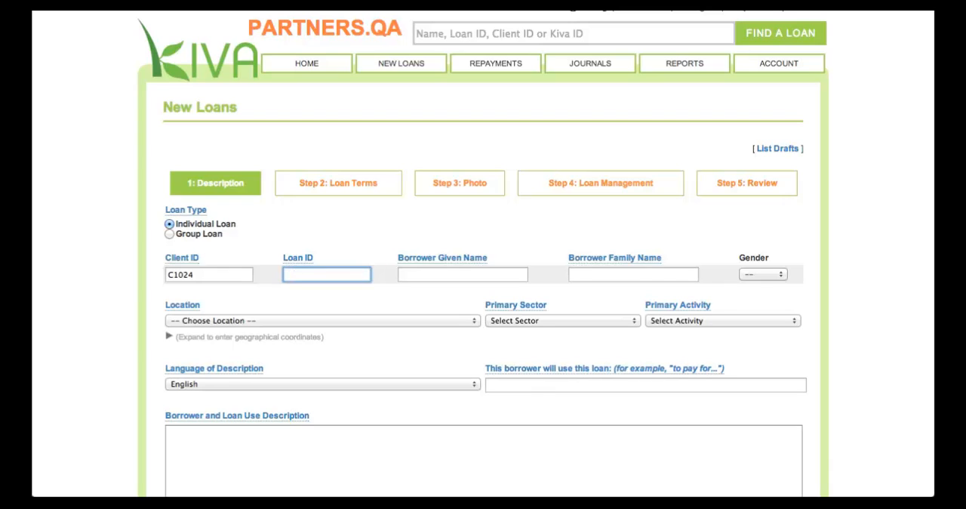
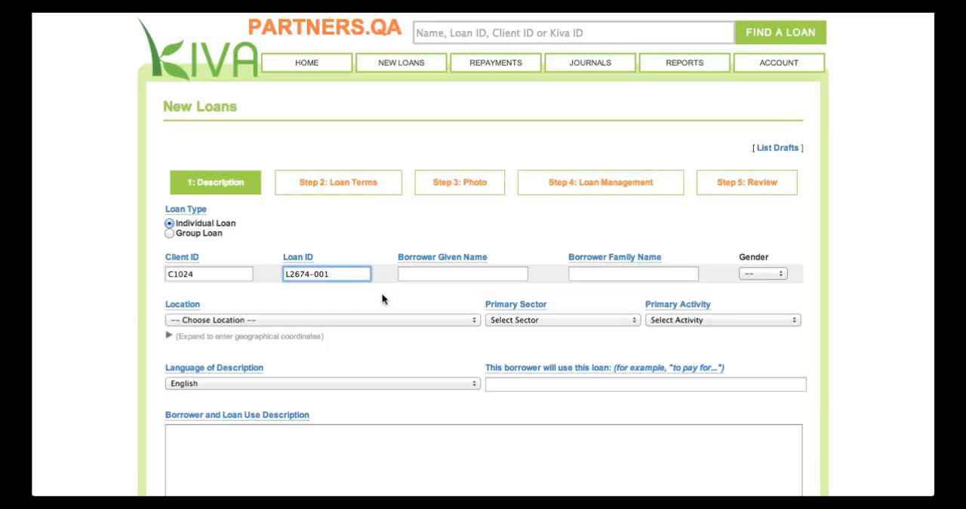
Step: Enter the borrower's given name and family name, and set the gender to Female
click(418, 270)
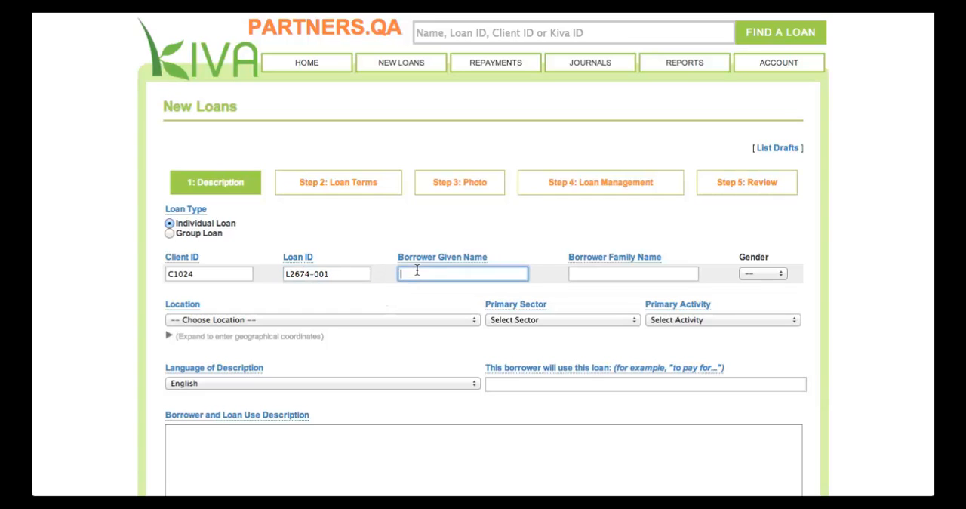
key(Tab)
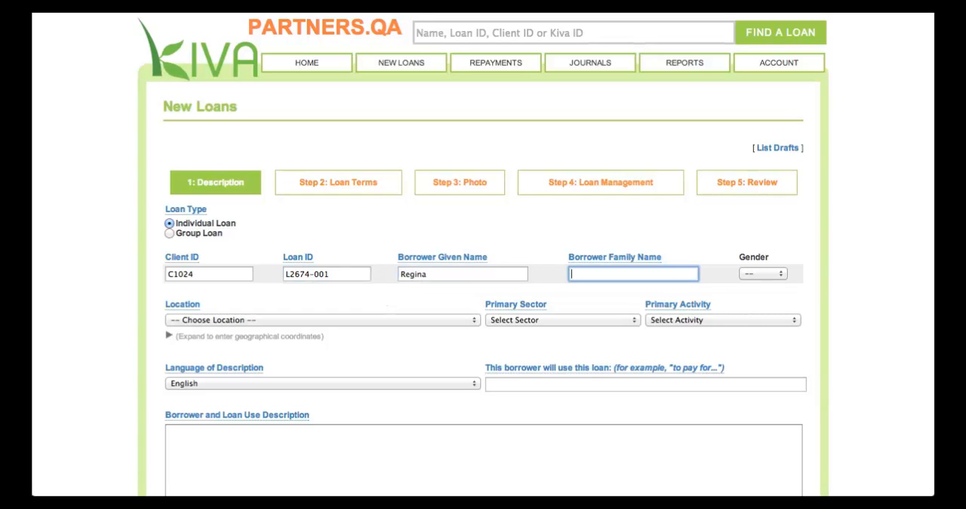
key(Tab)
key(space)
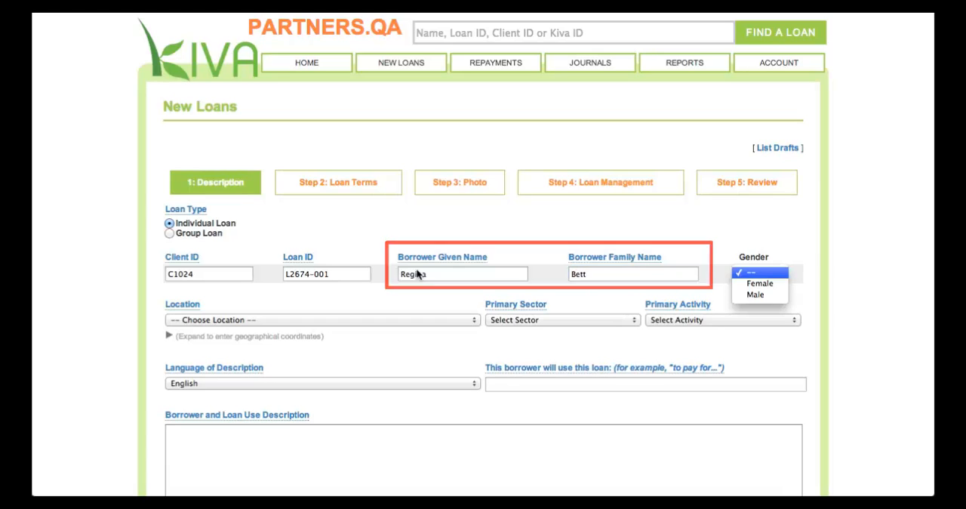
key(Return)
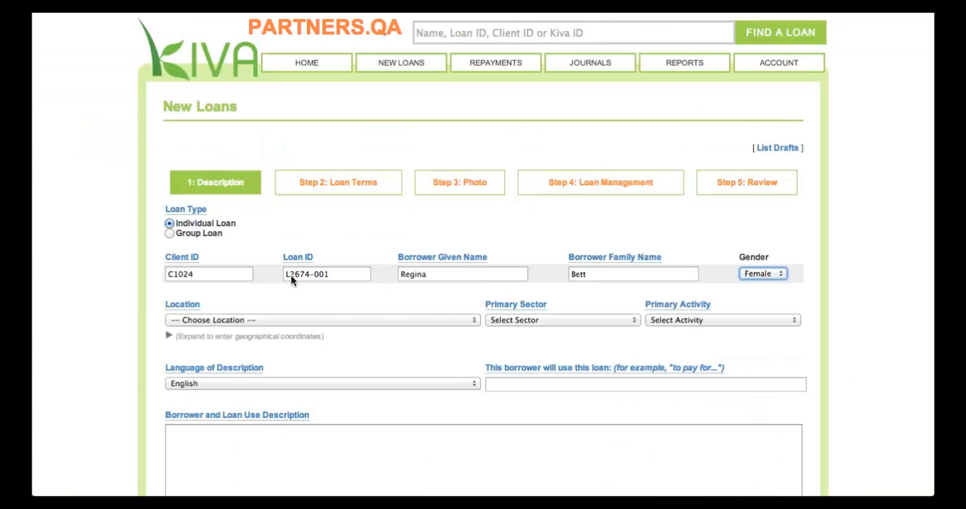
Step: Add the new town Litein in Kenya and use it as the borrower's location
click(332, 320)
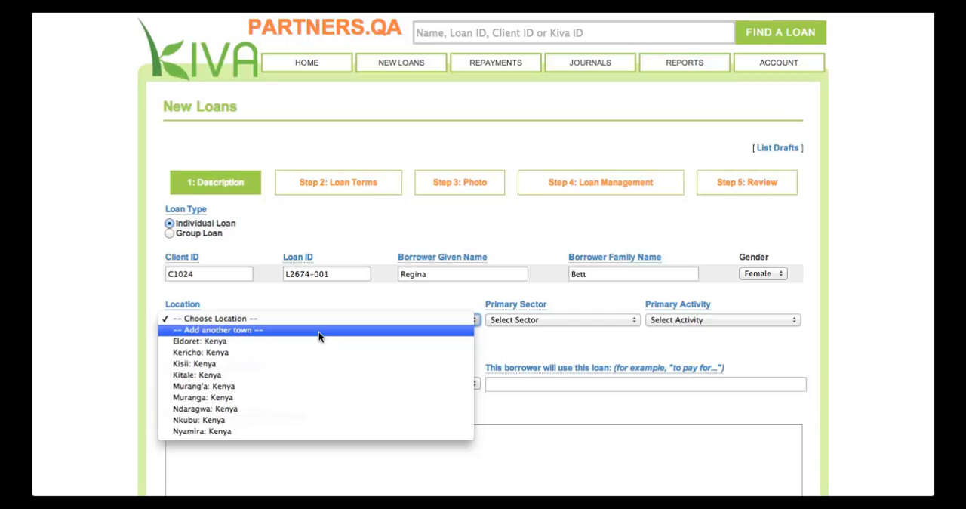
click(318, 330)
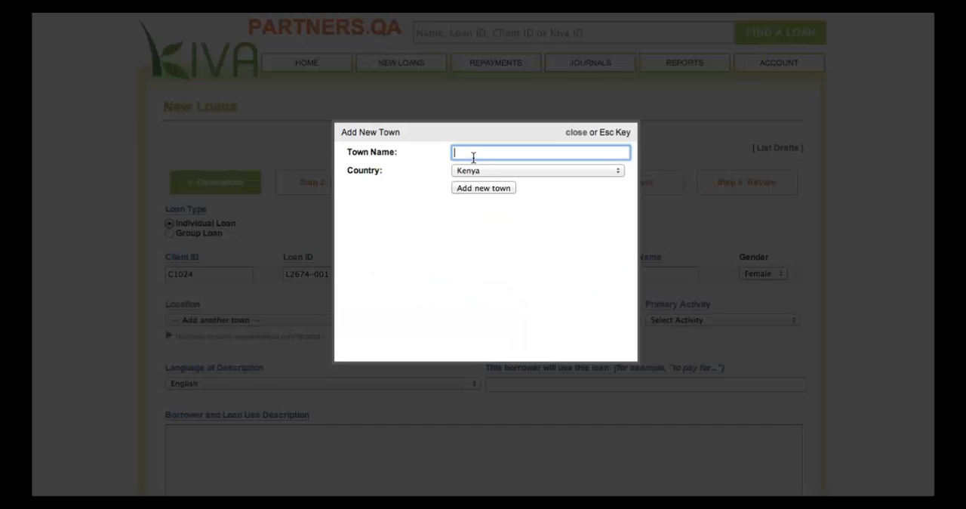
text(Litein)
click(483, 188)
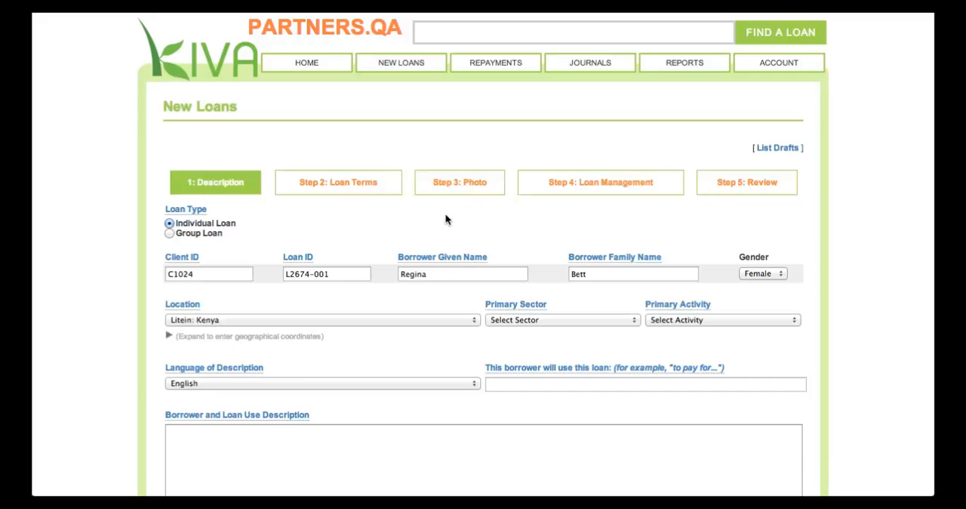
click(405, 319)
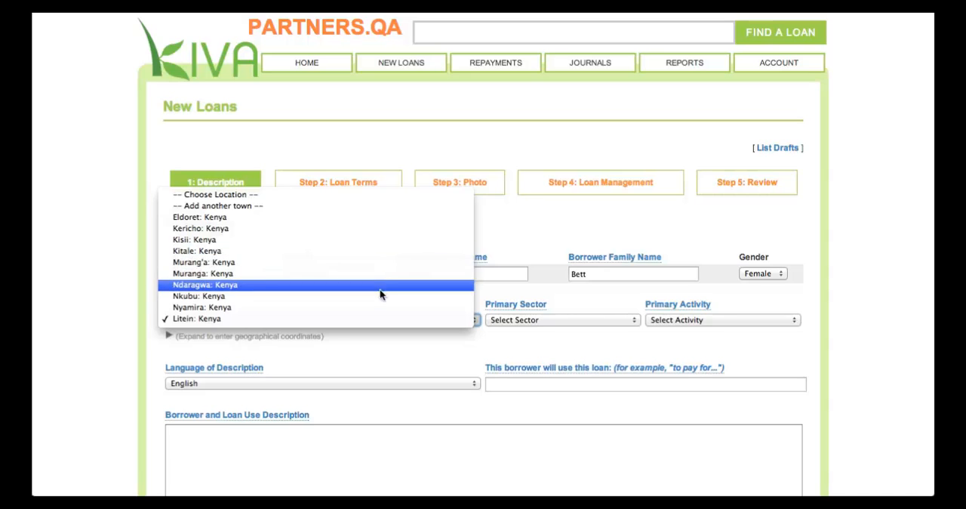
click(548, 294)
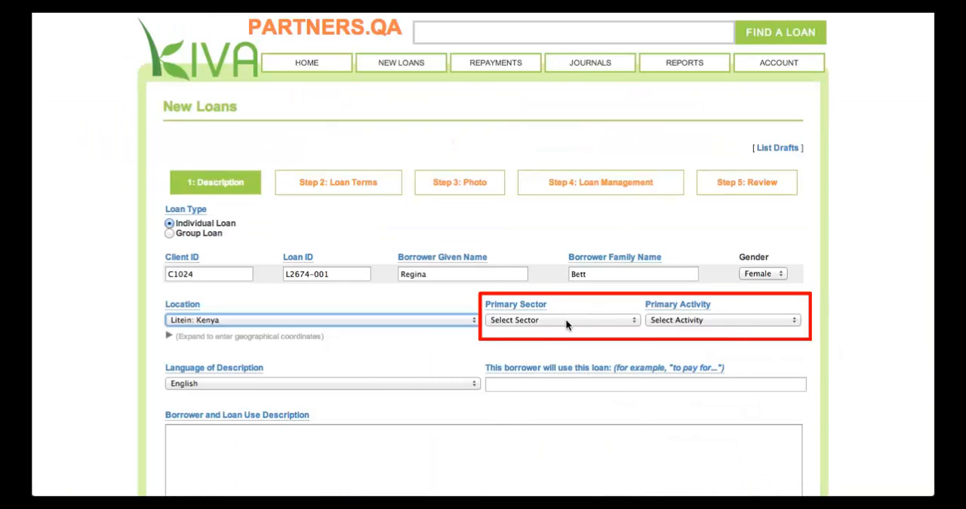
Step: Set the loan's primary sector to Agriculture and its primary activity to Dairy
click(565, 318)
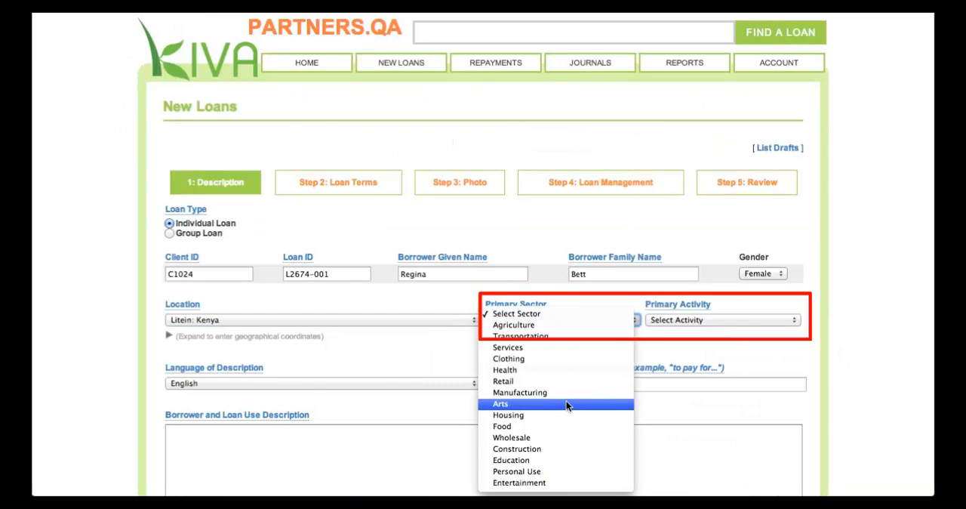
click(515, 326)
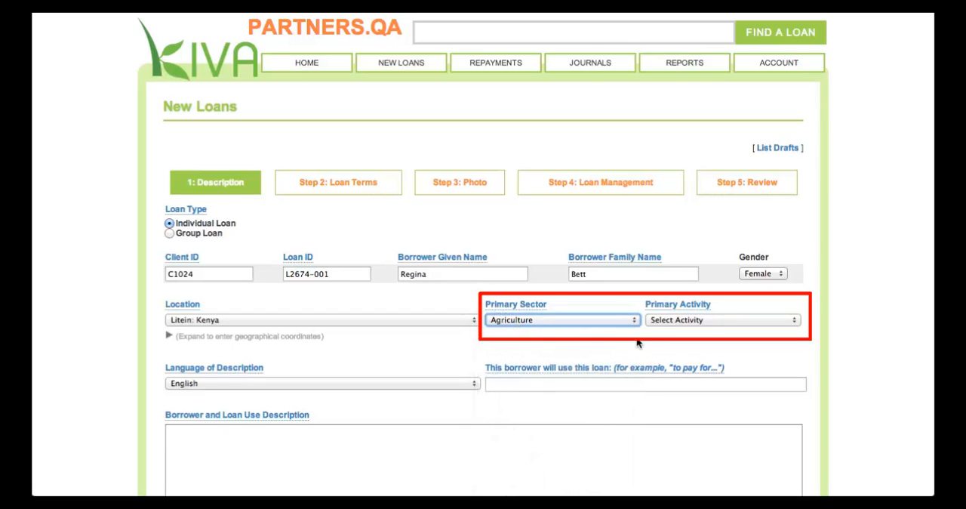
click(659, 323)
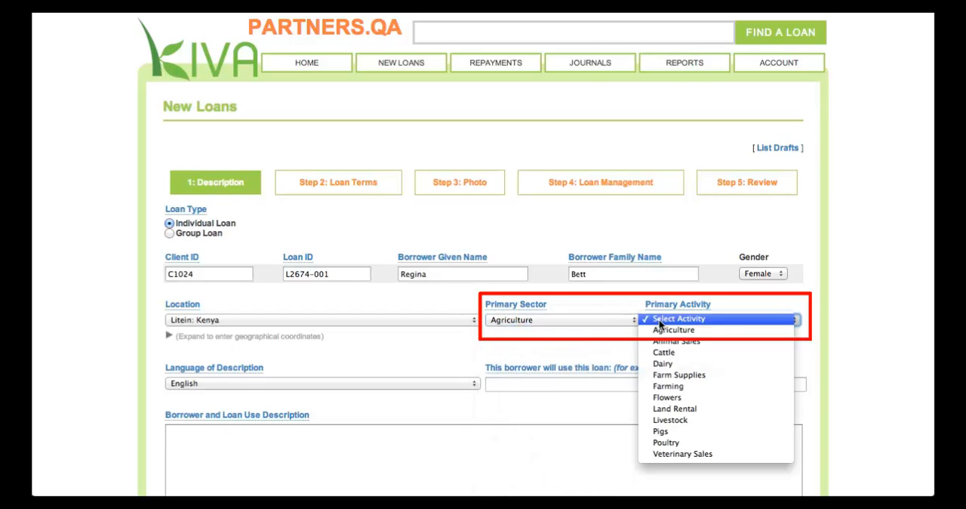
click(662, 363)
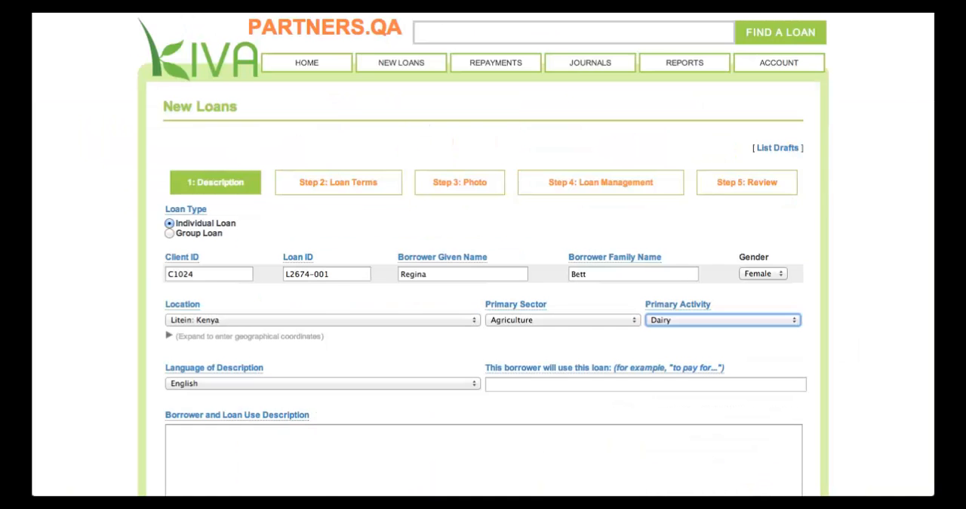
Step: Keep English as the description language and enter the loan use "to purchase materials for constructing a dairy unit"
click(338, 382)
click(338, 382)
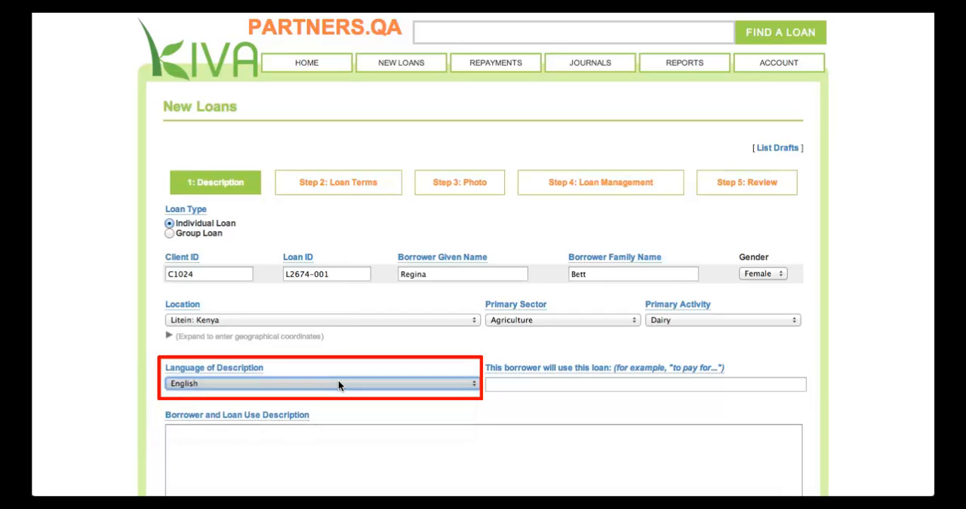
click(530, 380)
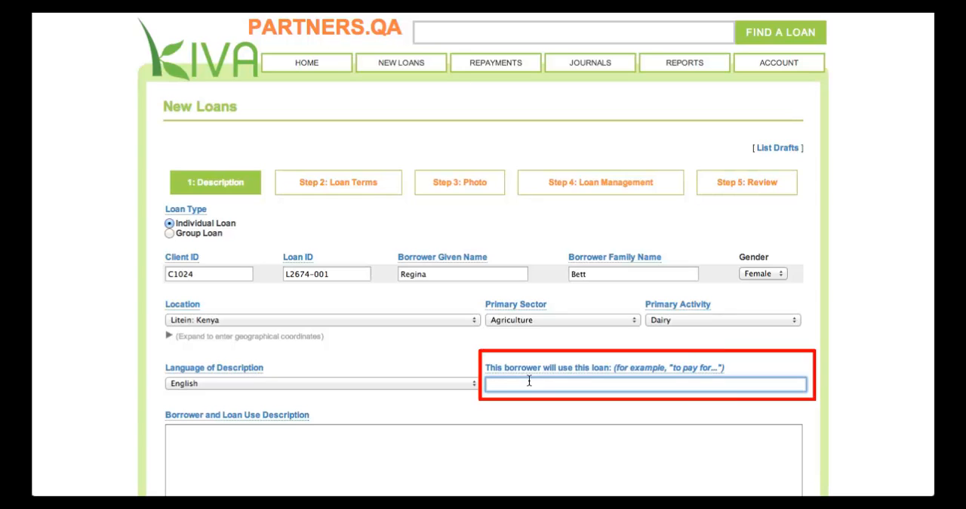
text(to purchase materials for constructing a dair)
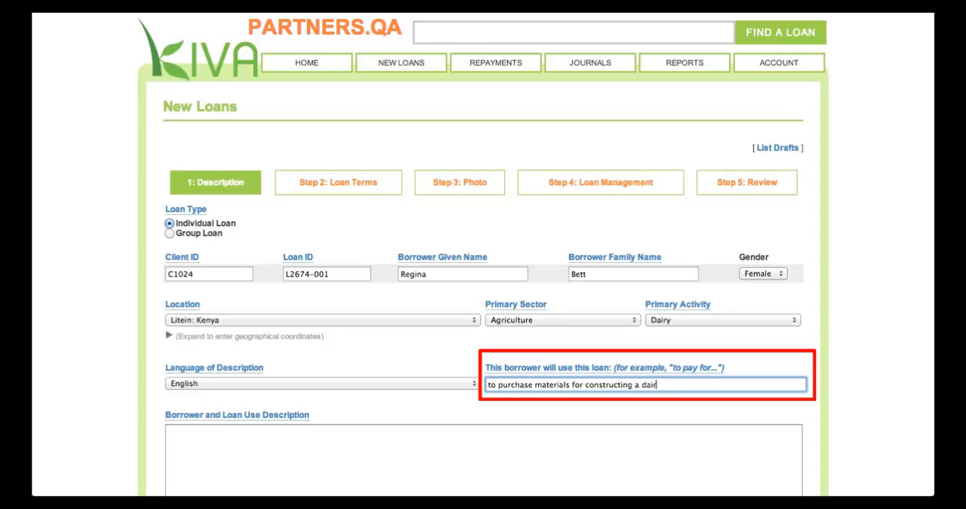
text(y unit)
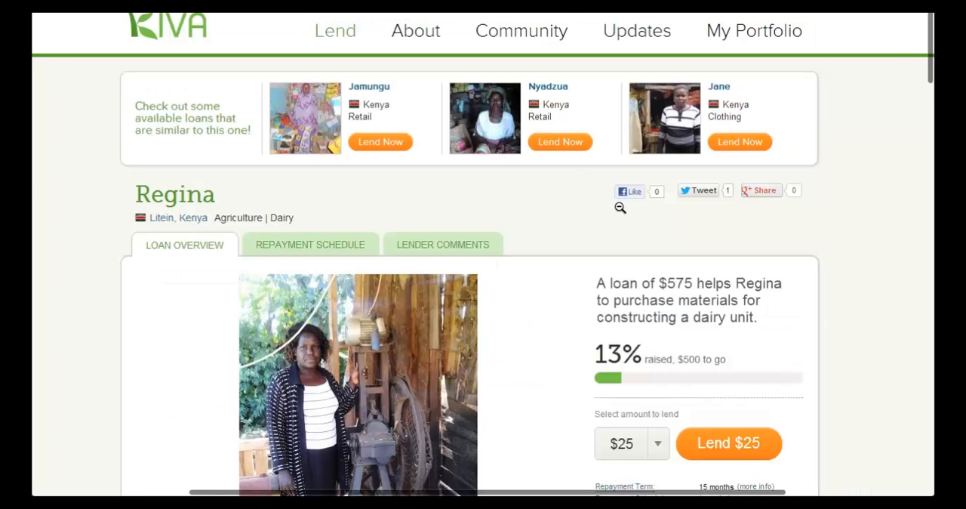
Step: Paste the prepared borrower profile text into the Borrower and Loan Use Description, then save and continue to the loan terms
scroll(619, 207, down, 2)
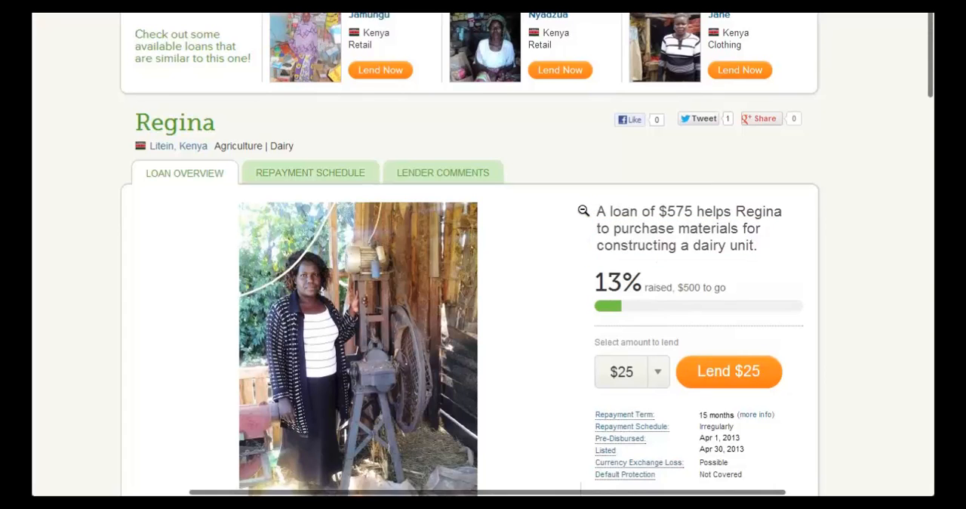
scroll(584, 211, down, 2)
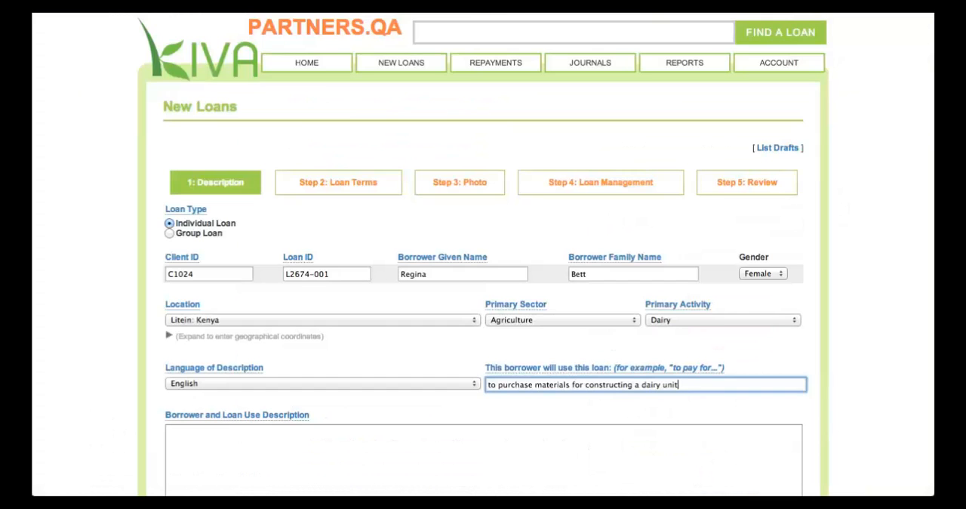
click(570, 414)
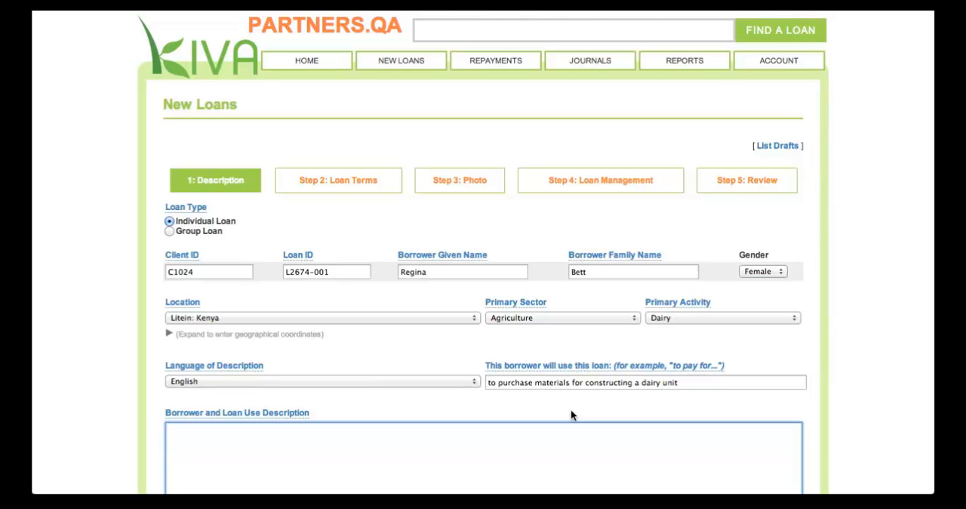
scroll(571, 412, down, 4)
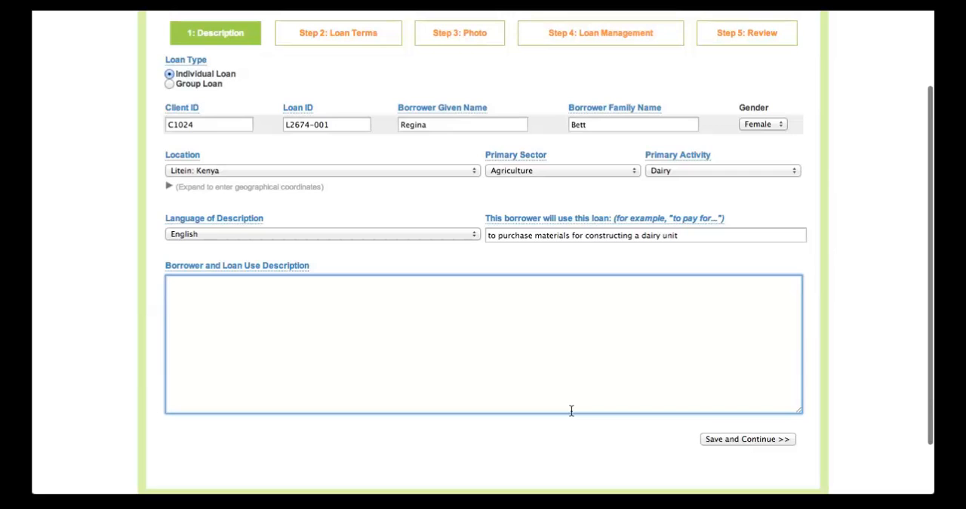
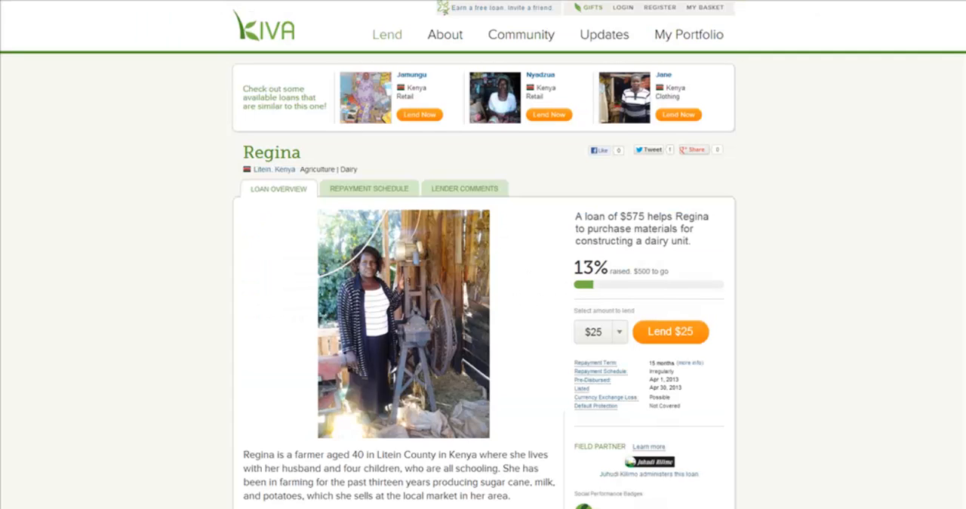
scroll(483, 254, down, 4)
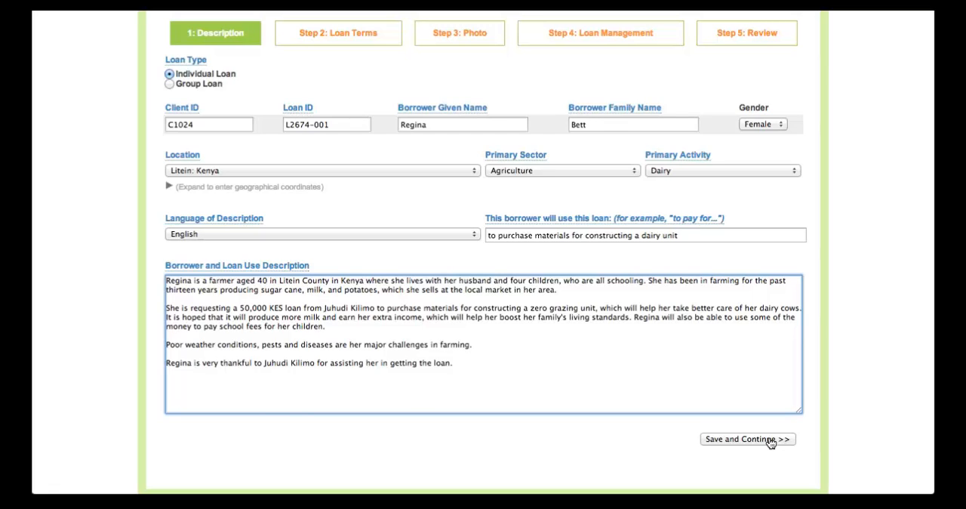
click(770, 442)
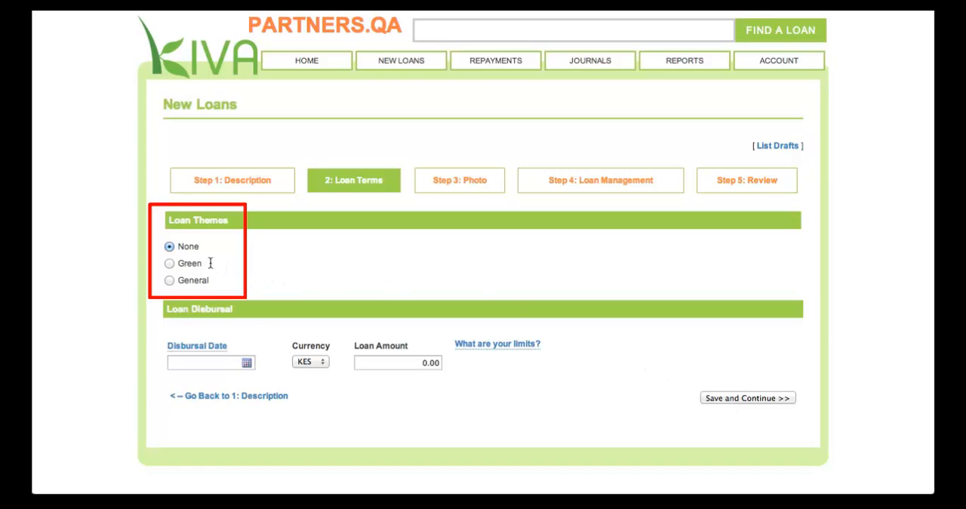
Step: Choose the Green loan theme and set the disbursal date to 01-05-2013
click(169, 263)
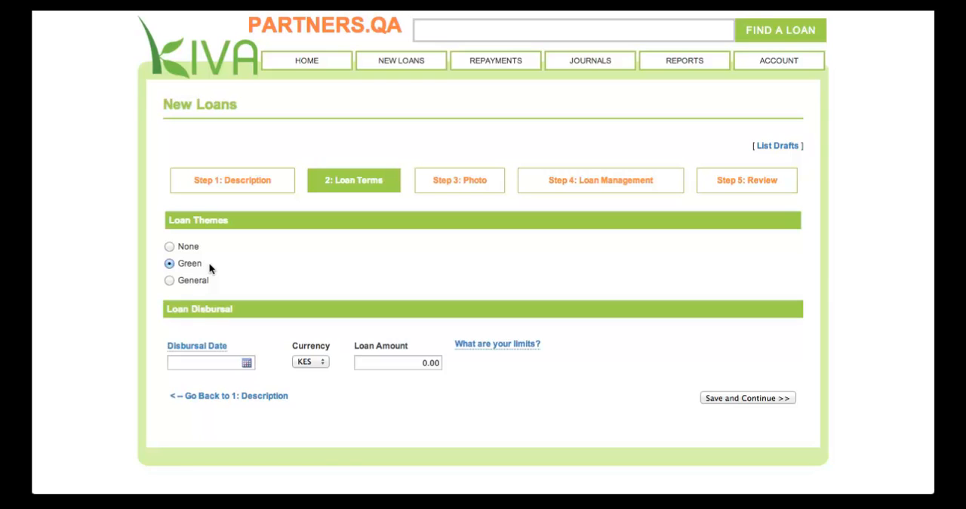
click(227, 365)
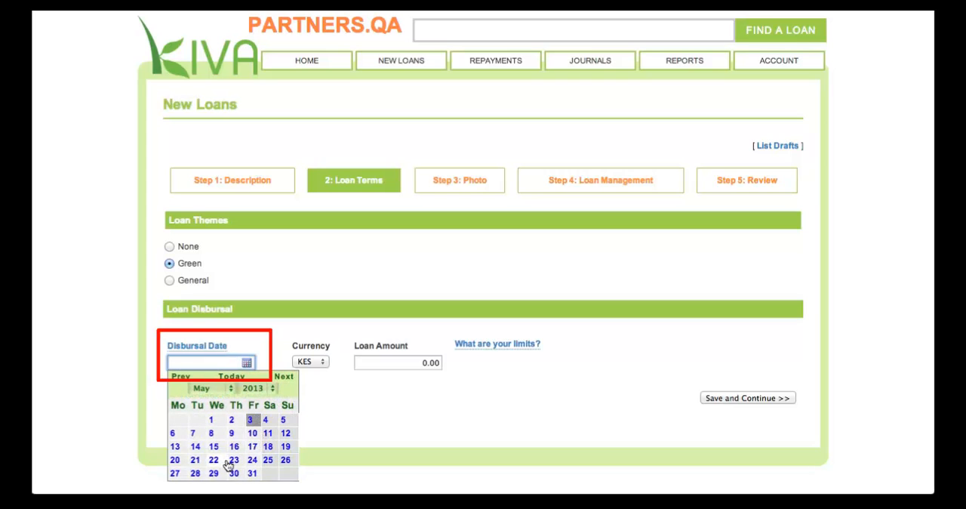
click(213, 422)
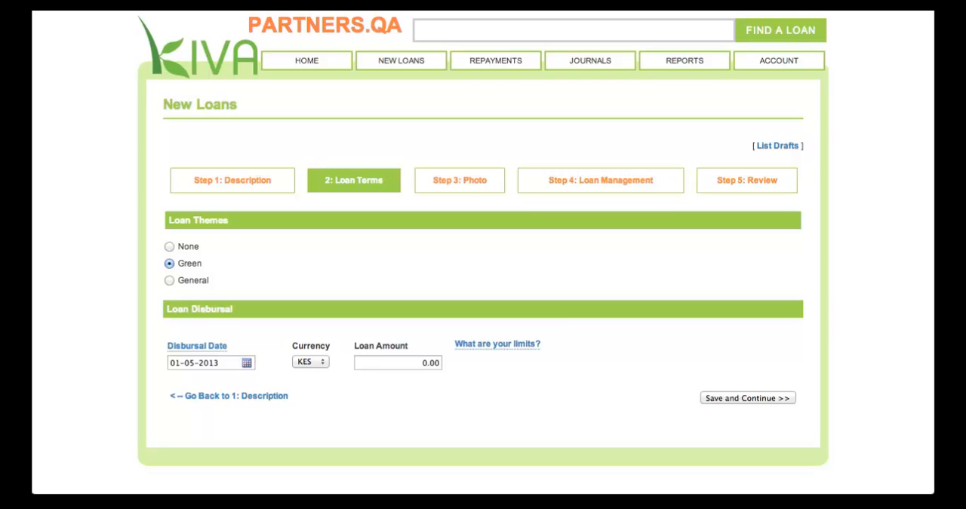
Step: Keep KES as the loan currency and set the loan amount to 50,000
click(321, 361)
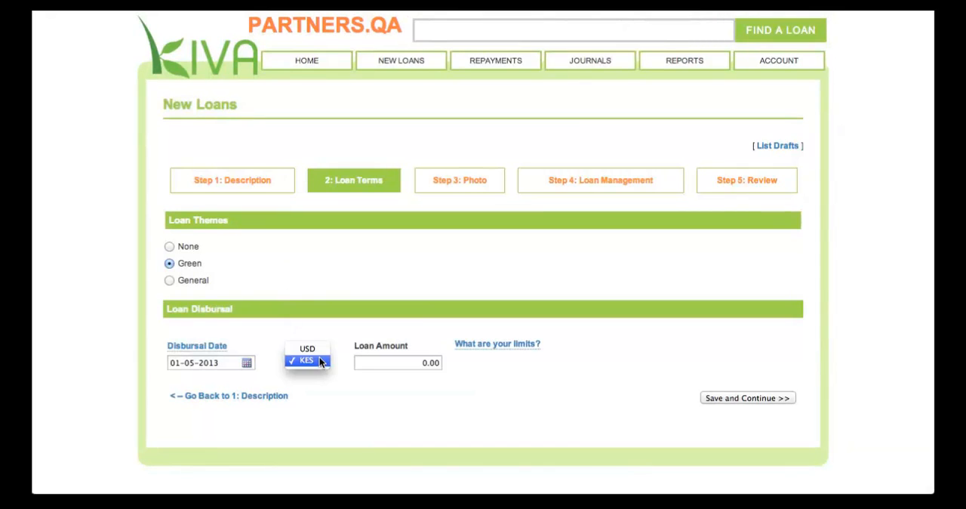
click(321, 361)
click(362, 362)
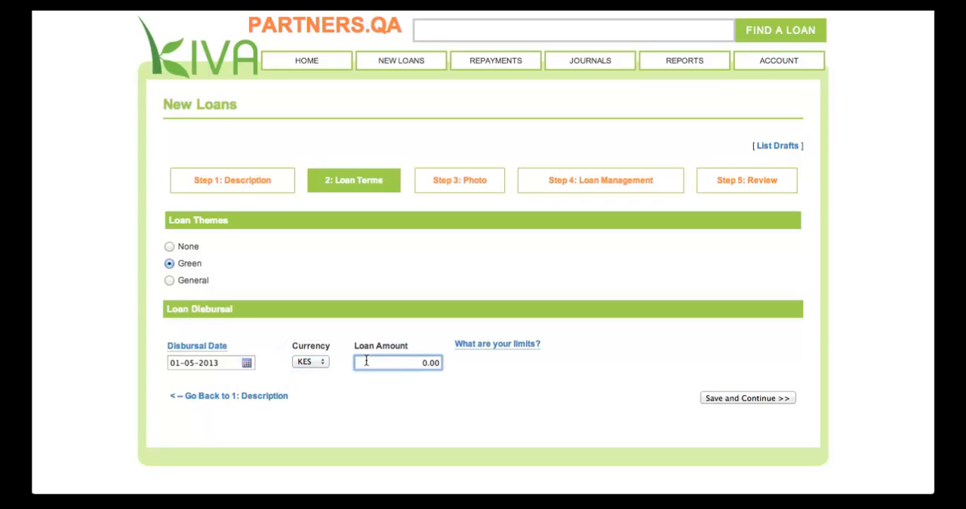
text(5000)
click(713, 399)
Step: Copy the repayment schedule in A1:C12 of the Excel sheet and paste it into the loan's Paste from Excel area
scroll(658, 347, down, 3)
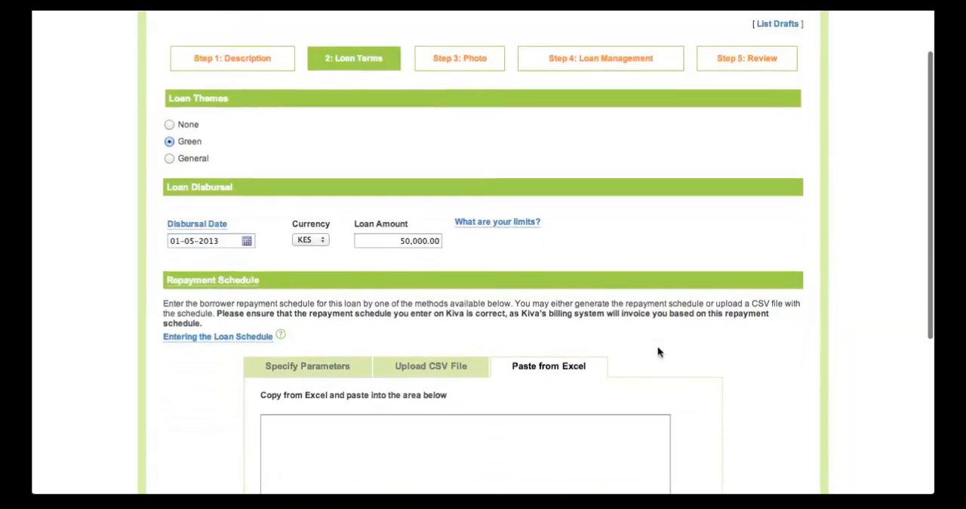
scroll(657, 348, down, 4)
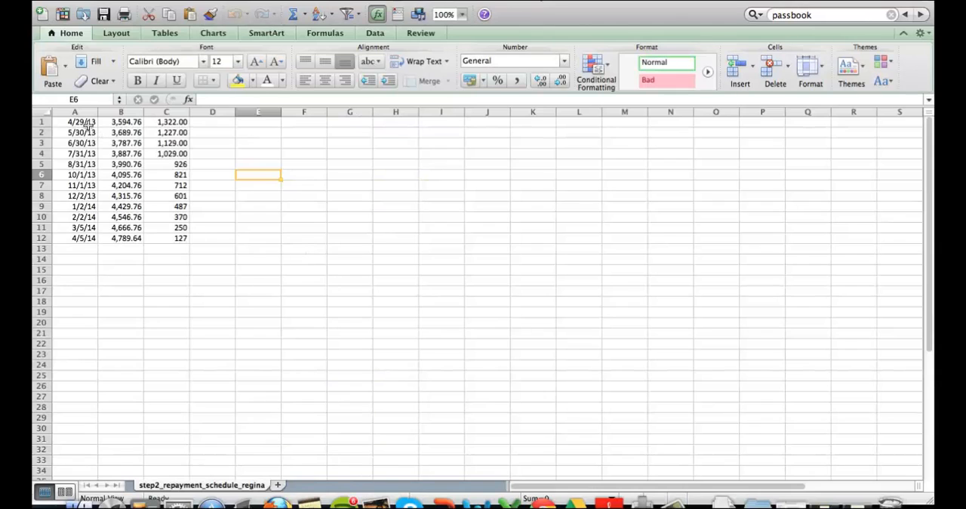
drag(89, 122, 180, 236)
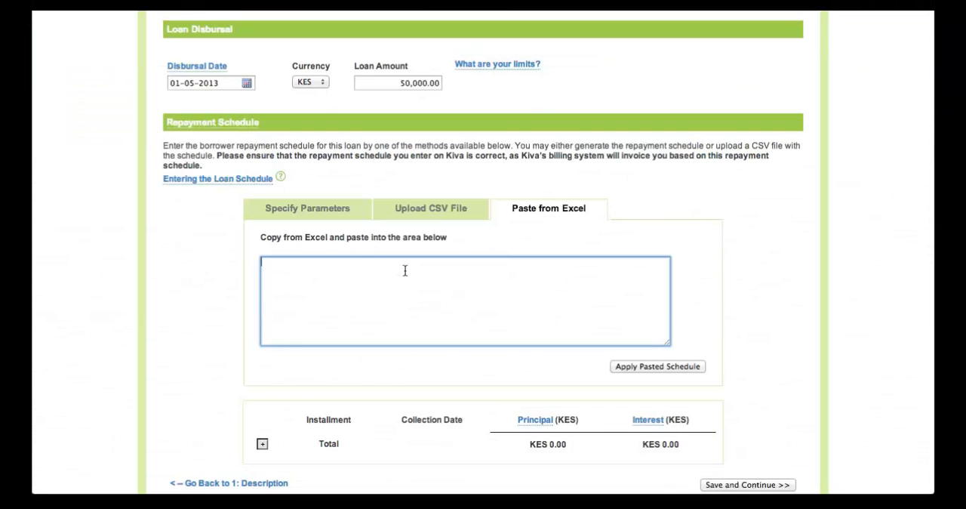
key(ctrl+v)
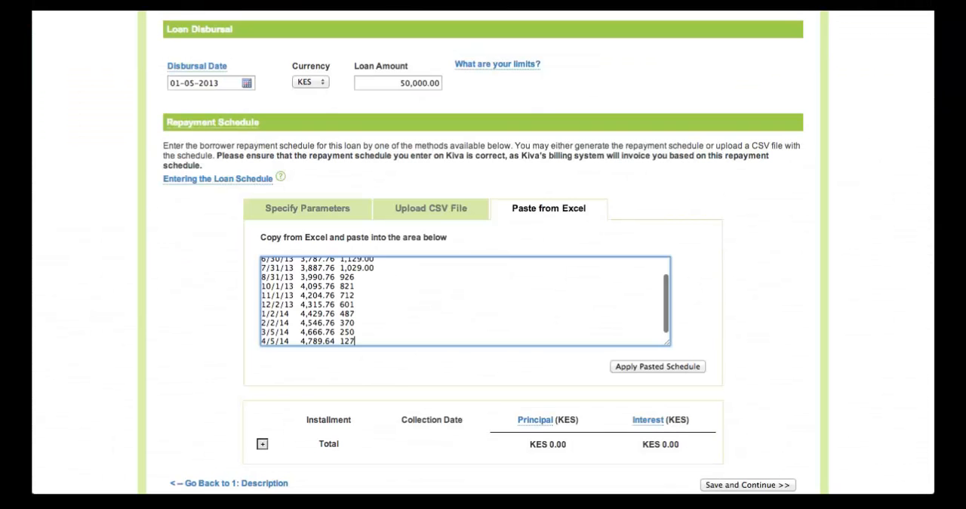
Step: Apply the pasted Excel schedule to the loan's installment table and check the generated installments
click(652, 367)
scroll(775, 352, down, 10)
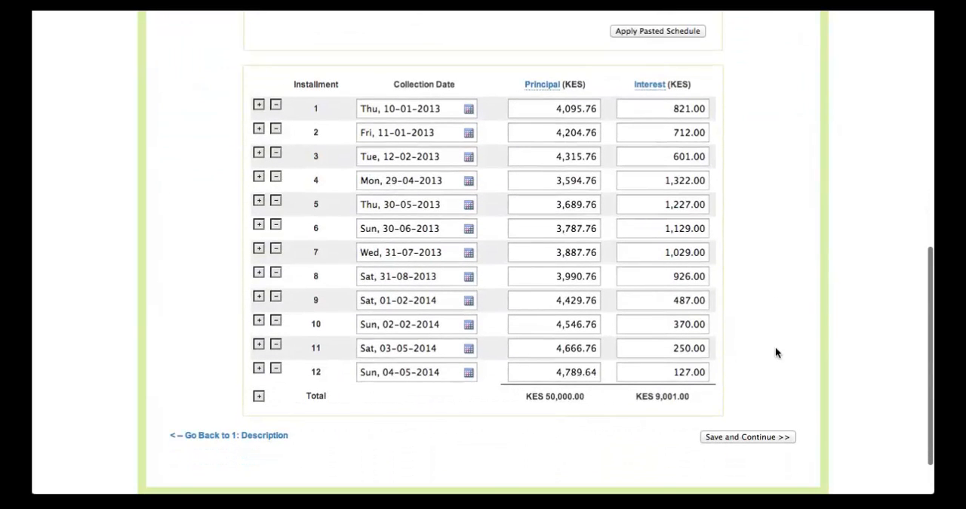
scroll(775, 347, up, 10)
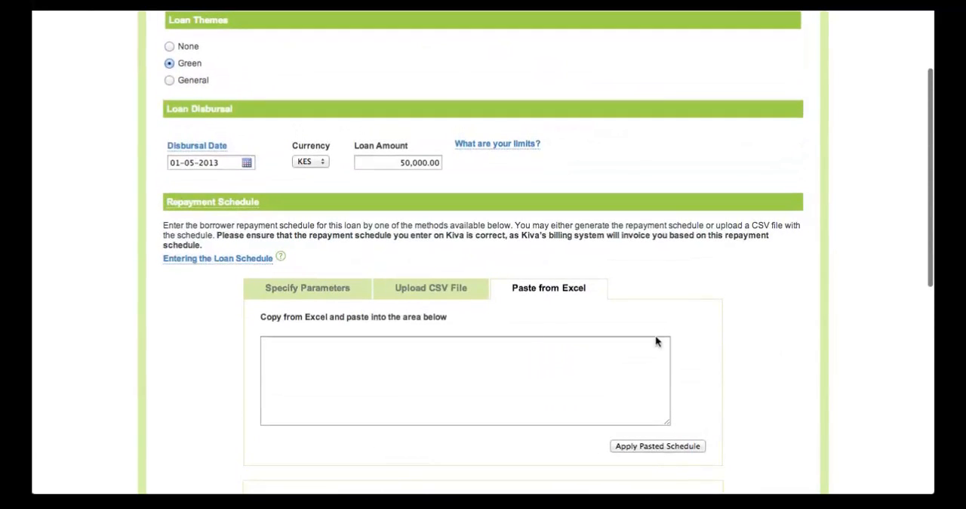
Step: Upload the individual borrower's repayment schedule CSV file from the Kiva Client Information folder and check the resulting installments
click(427, 291)
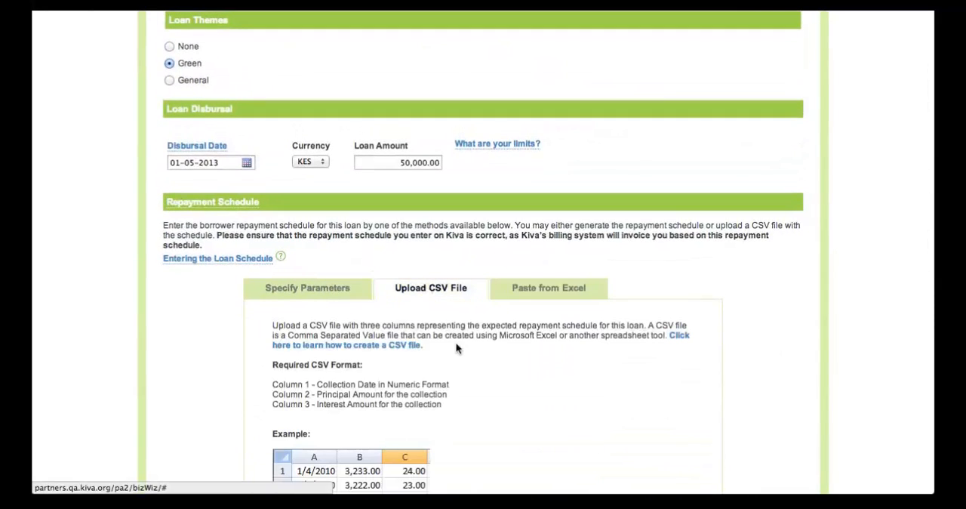
scroll(456, 348, down, 4)
click(382, 350)
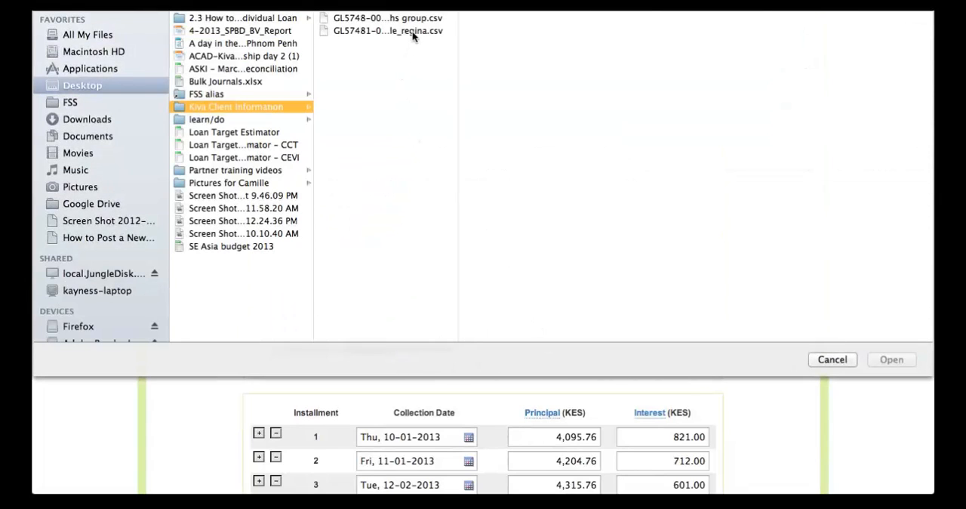
click(412, 31)
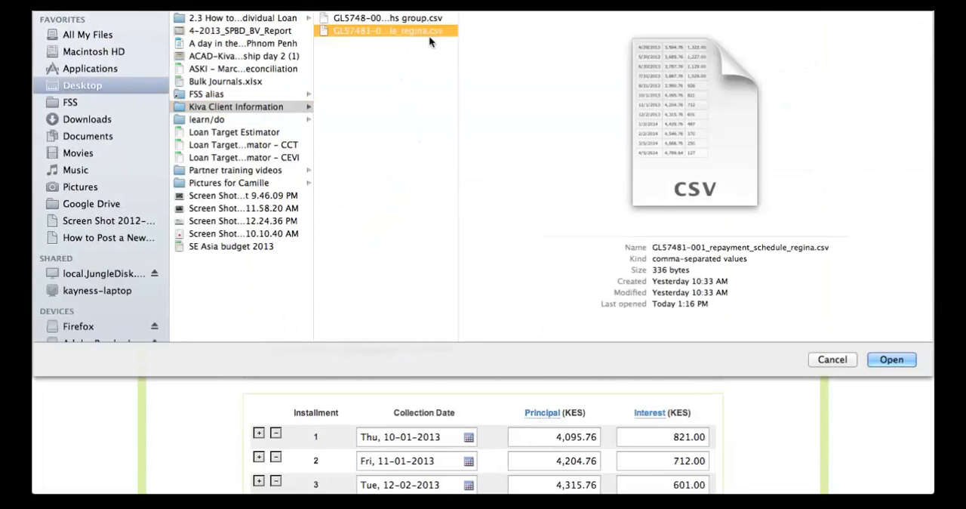
click(872, 361)
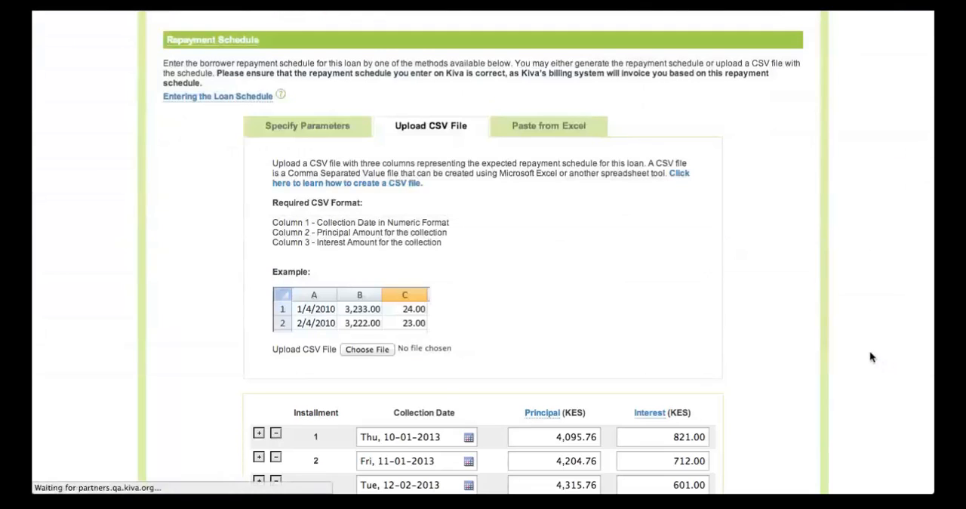
scroll(739, 298, down, 5)
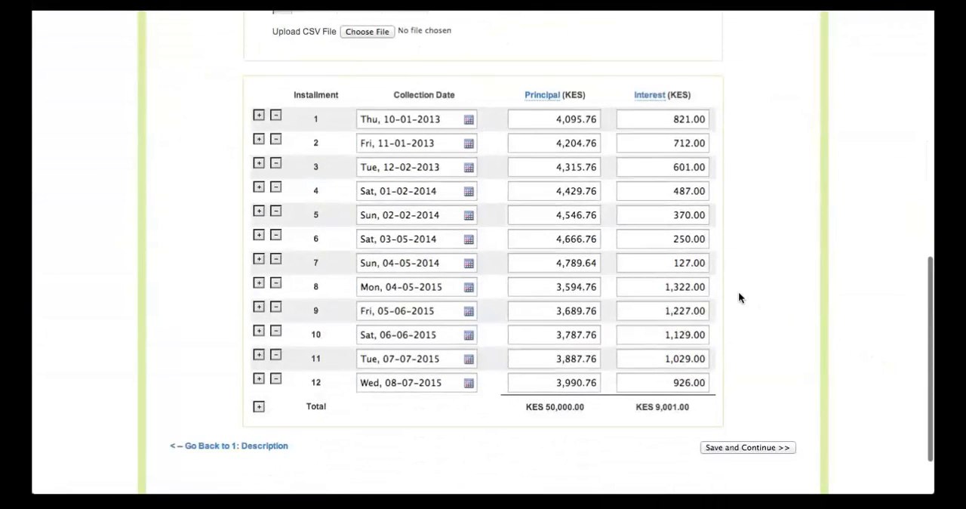
scroll(739, 297, down, 1)
scroll(738, 298, up, 7)
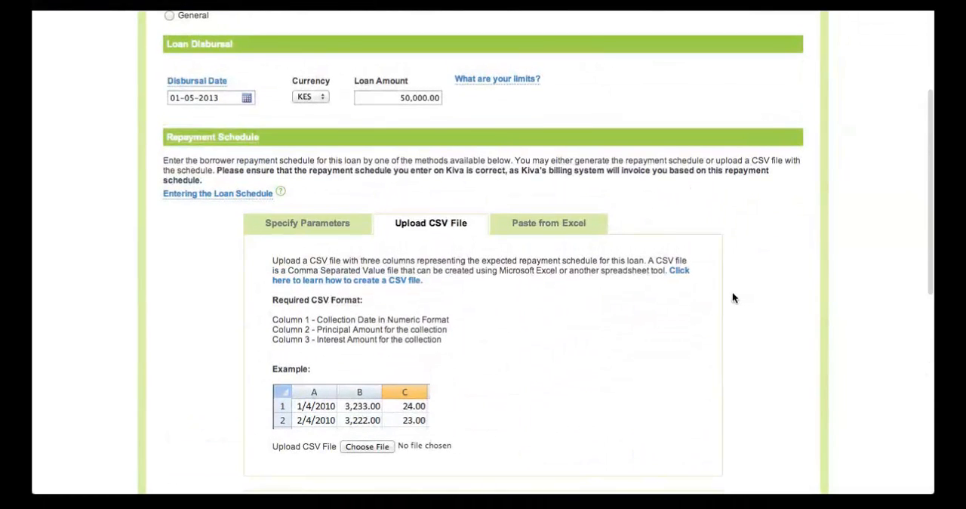
Step: Switch the repayment schedule to specified parameters and set the First Repayment Date to Mon, 03-06-2013
scroll(734, 295, down, 1)
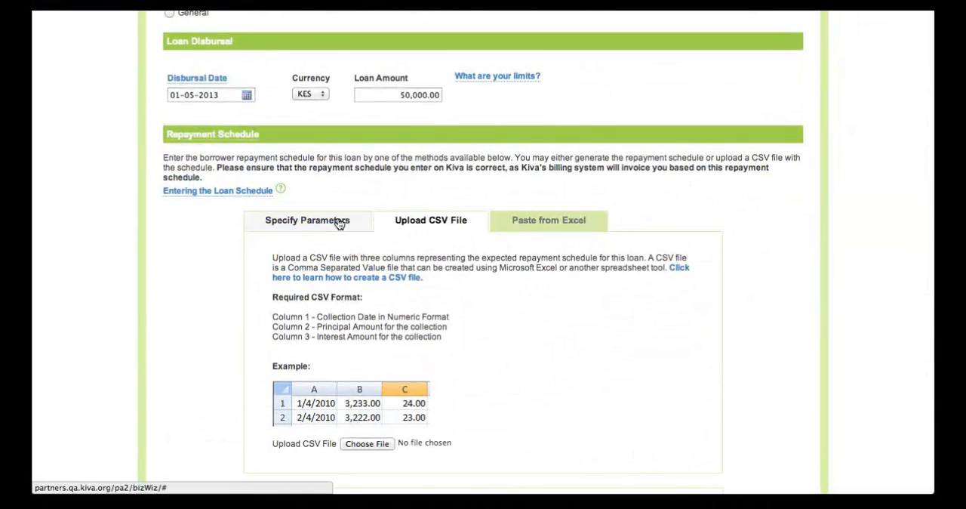
click(314, 222)
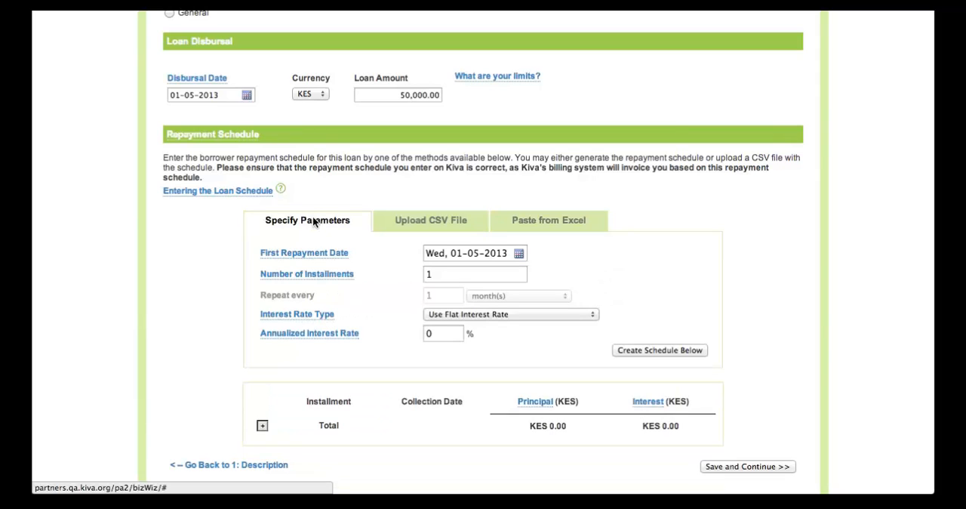
click(507, 253)
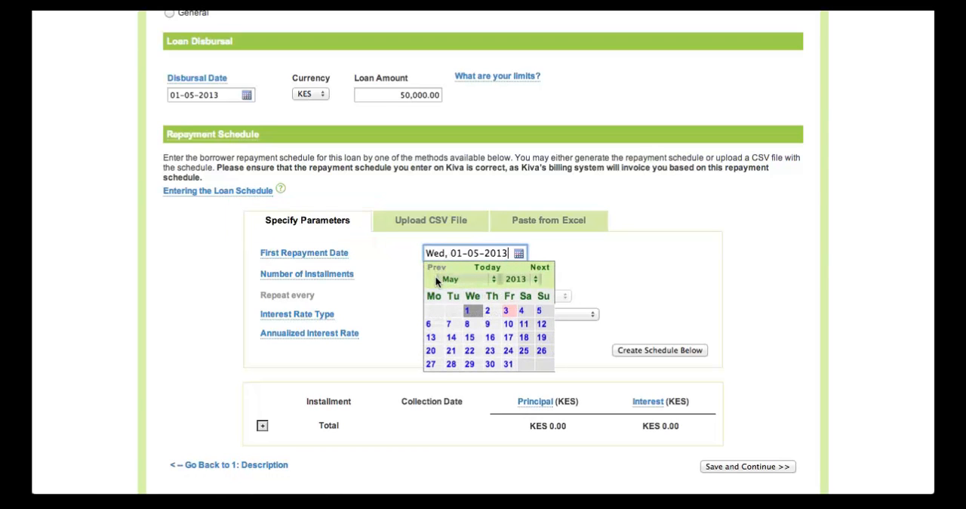
click(474, 278)
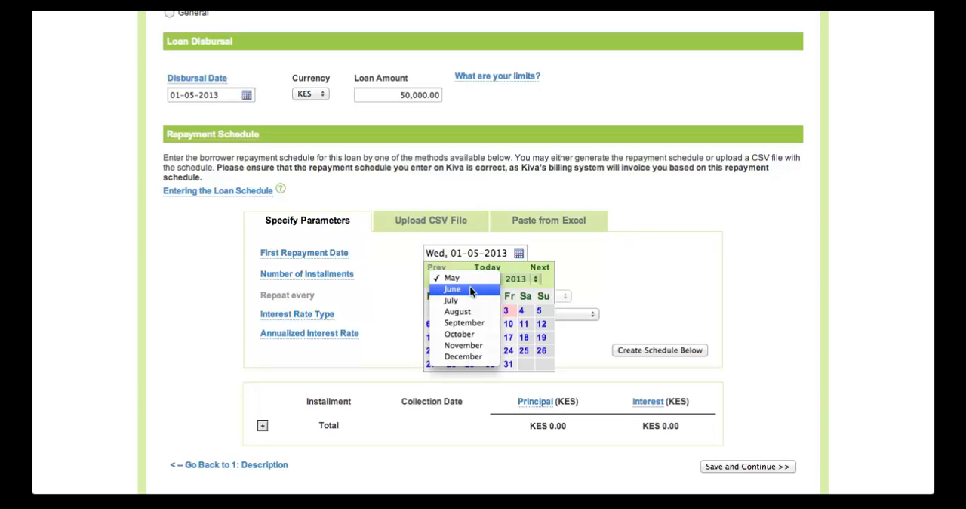
click(470, 287)
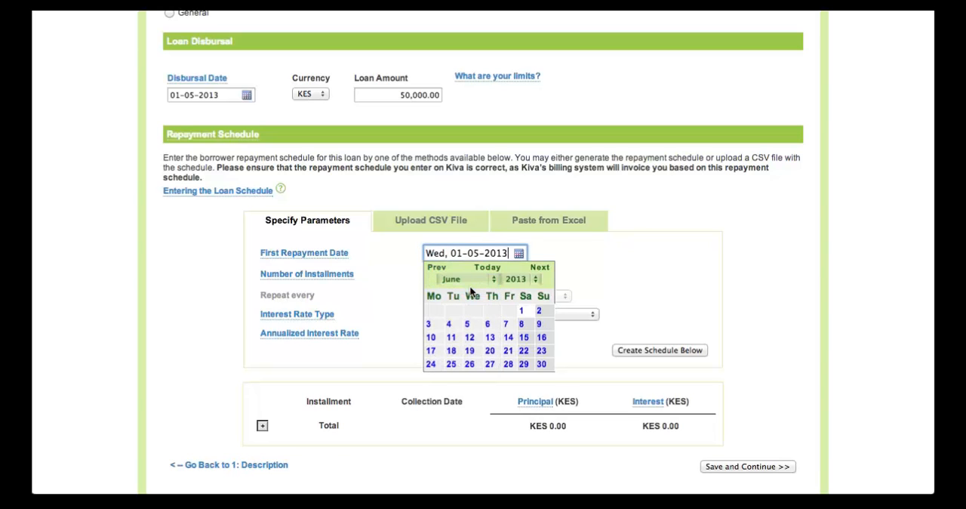
click(429, 324)
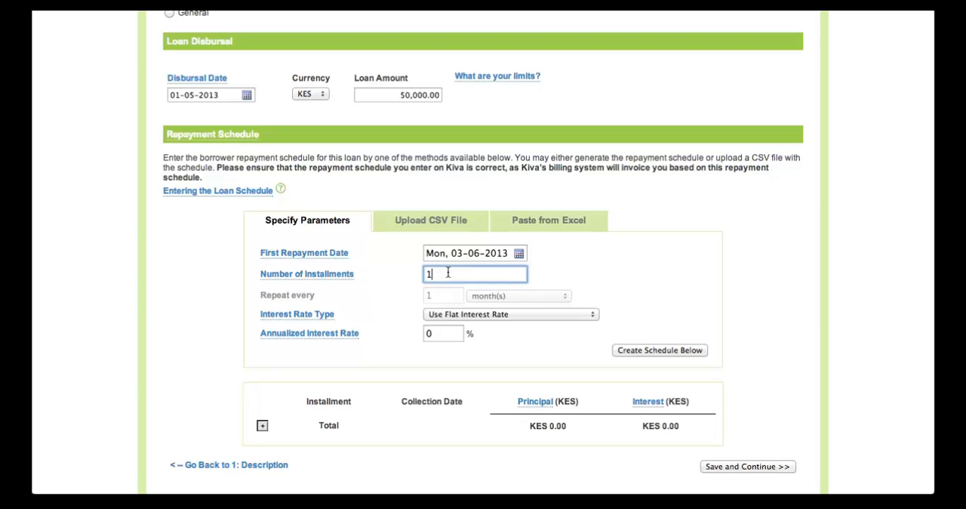
Step: Set the Number of Installments to 12, repeating every 1 month(s)
click(448, 275)
text(12)
key(Tab)
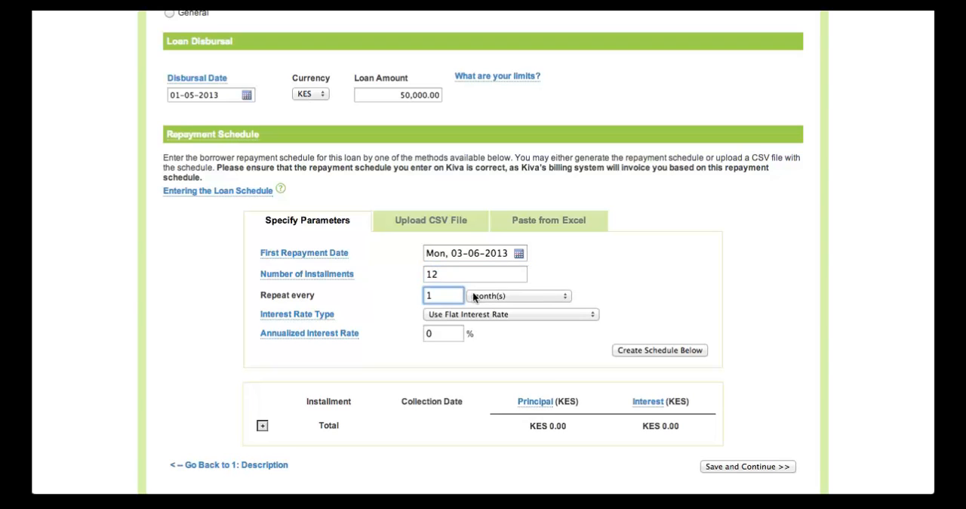
click(504, 295)
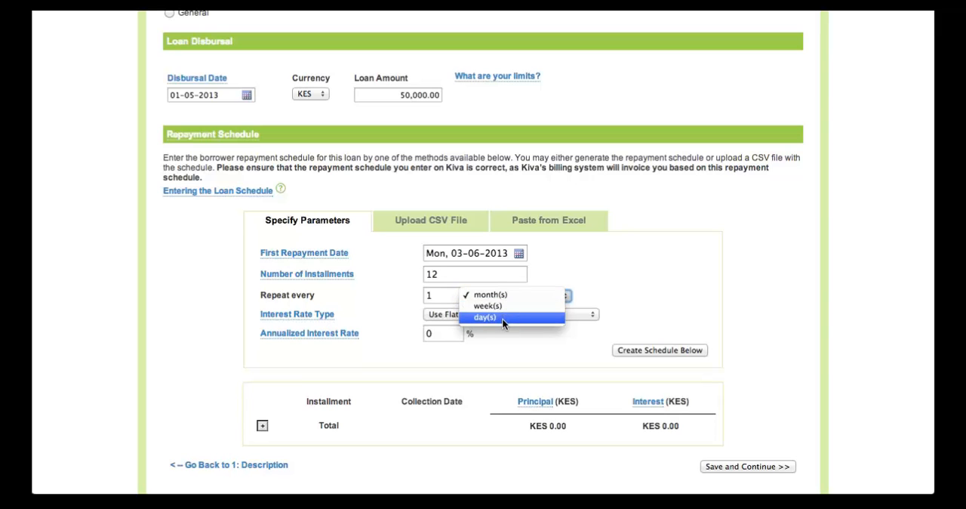
click(507, 295)
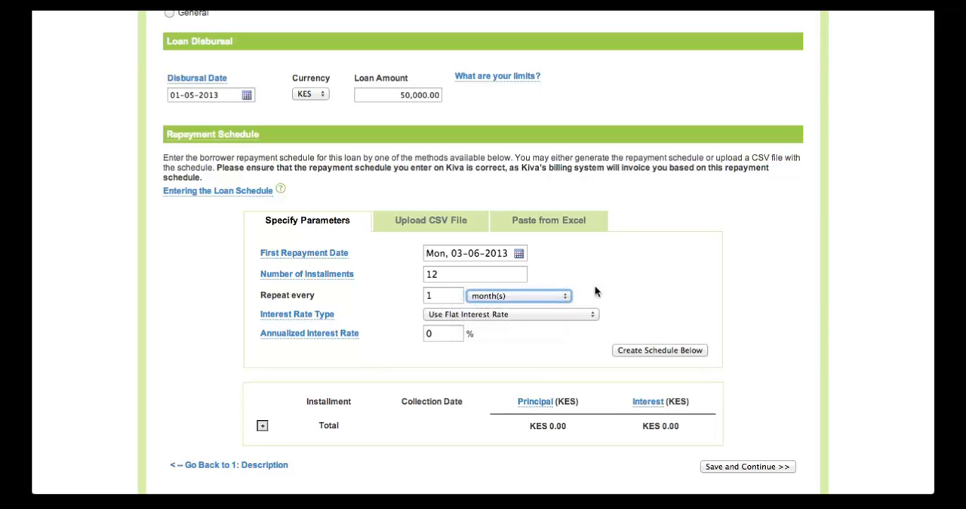
Step: Set the Interest Rate Type to Declining Balance with Equal Principal Installments and the Annualized Interest Rate to 30%
scroll(718, 273, down, 1)
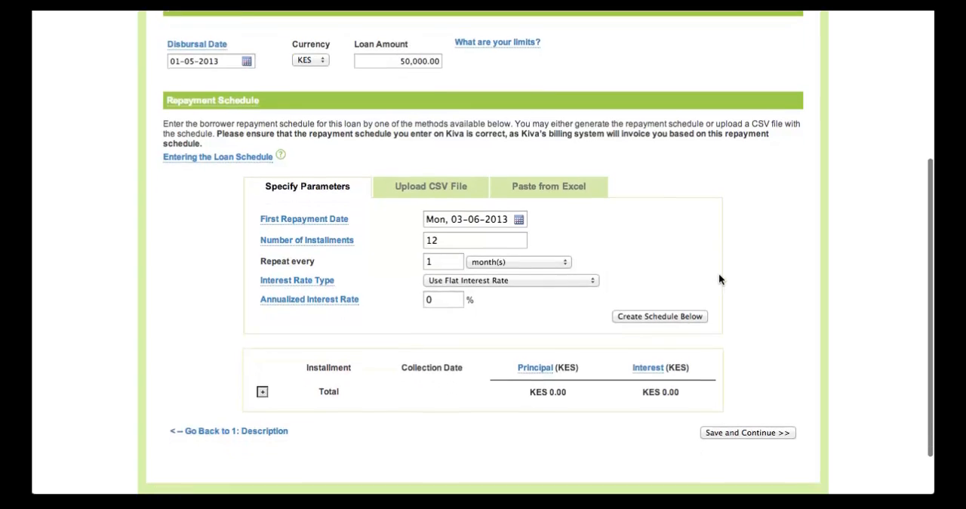
click(591, 280)
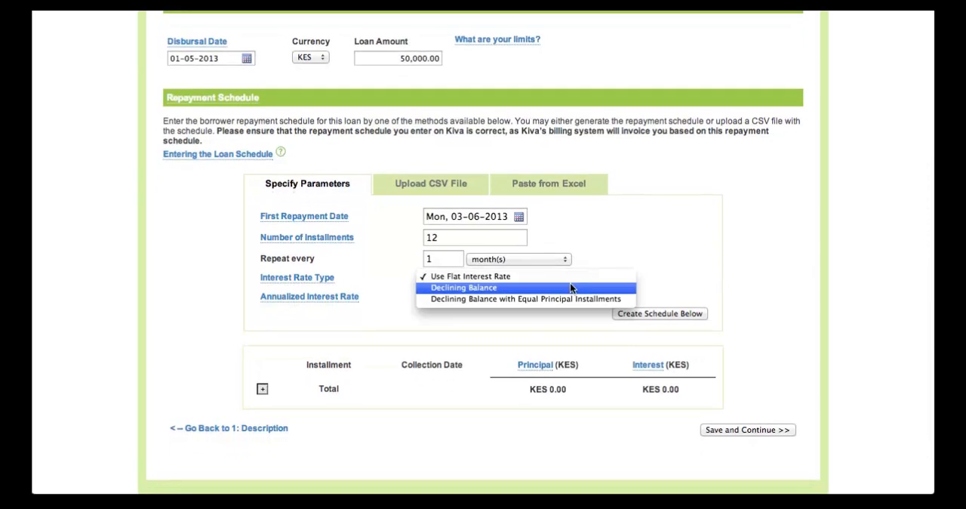
click(564, 299)
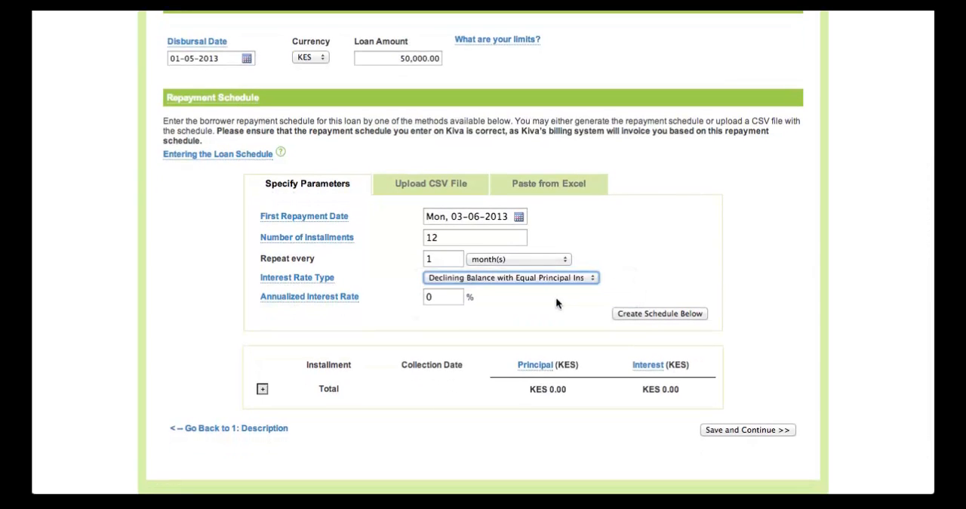
click(442, 295)
text(30)
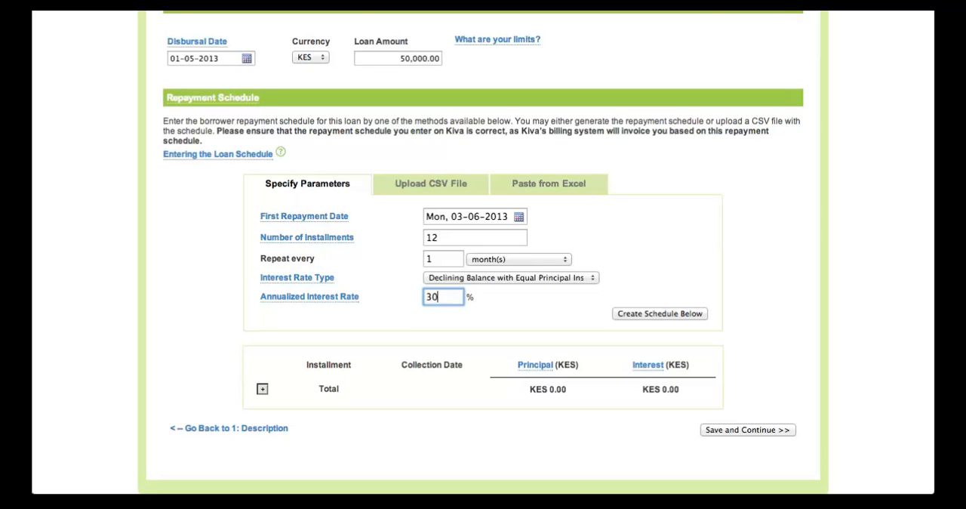
Step: Create the repayment schedule from the specified parameters and review its installments and totals
click(640, 314)
scroll(732, 249, down, 1)
scroll(732, 249, down, 4)
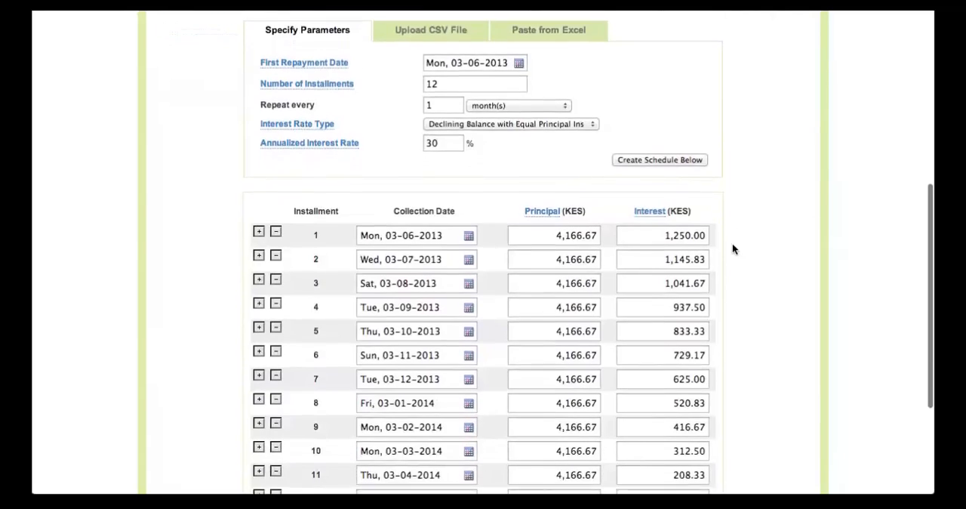
scroll(733, 243, down, 1)
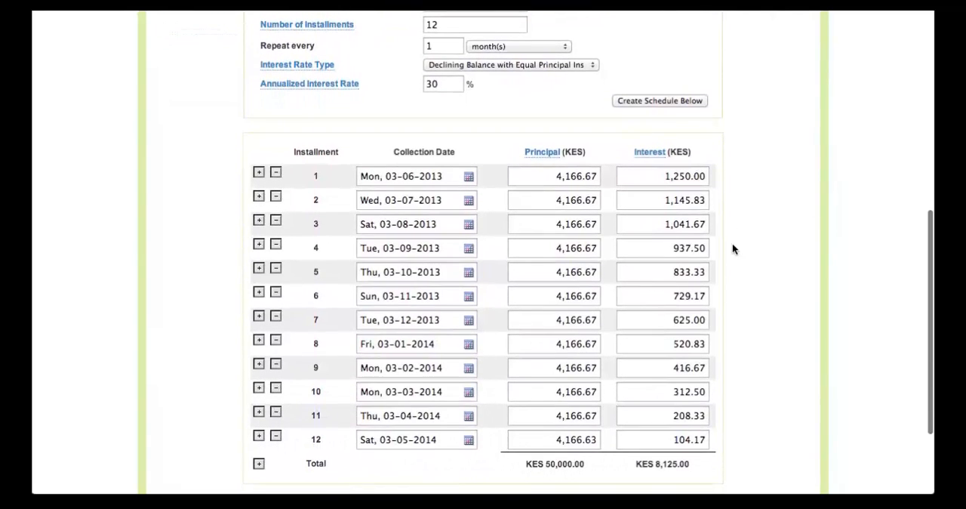
Step: Move the weekend collection dates to Mondays: installment 3 to 05-08-2013, installment 6 to 04-11-2013 and installment 12 to 05-05-2014
scroll(732, 249, down, 1)
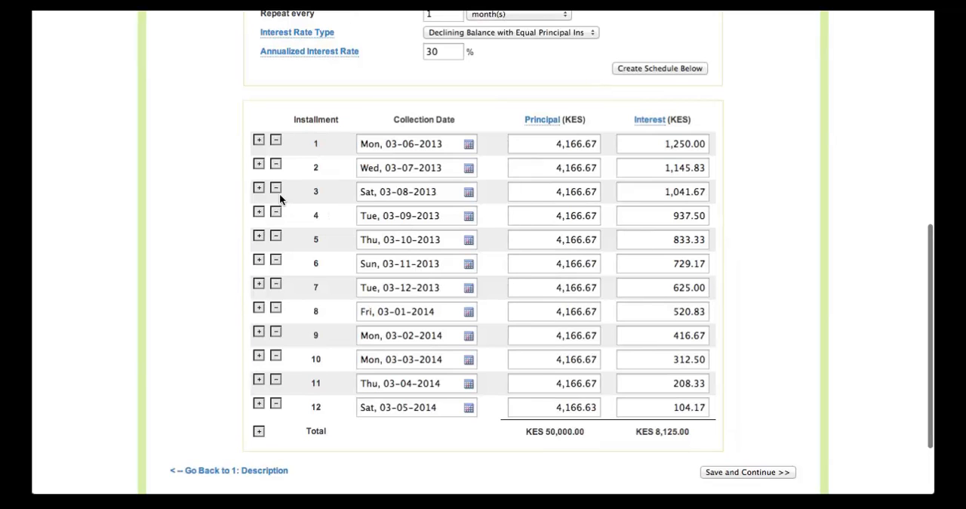
click(372, 191)
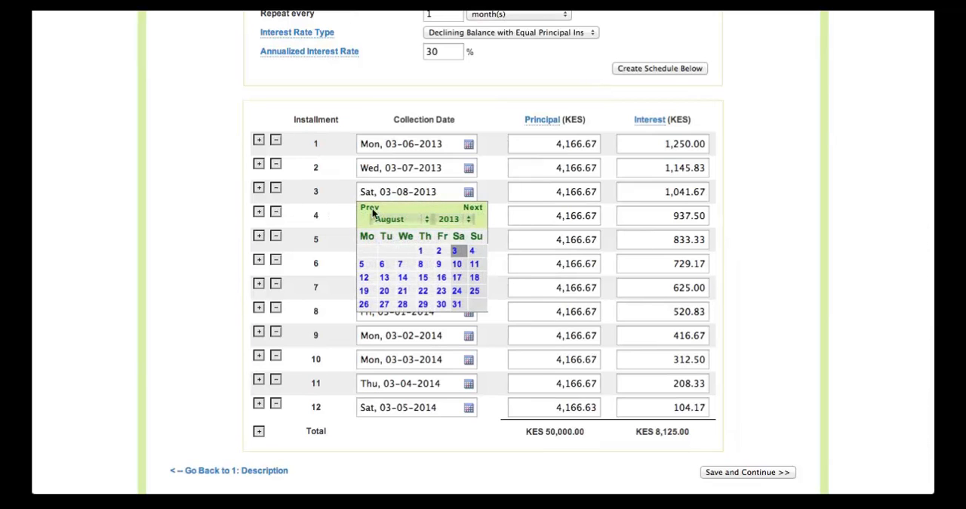
click(362, 263)
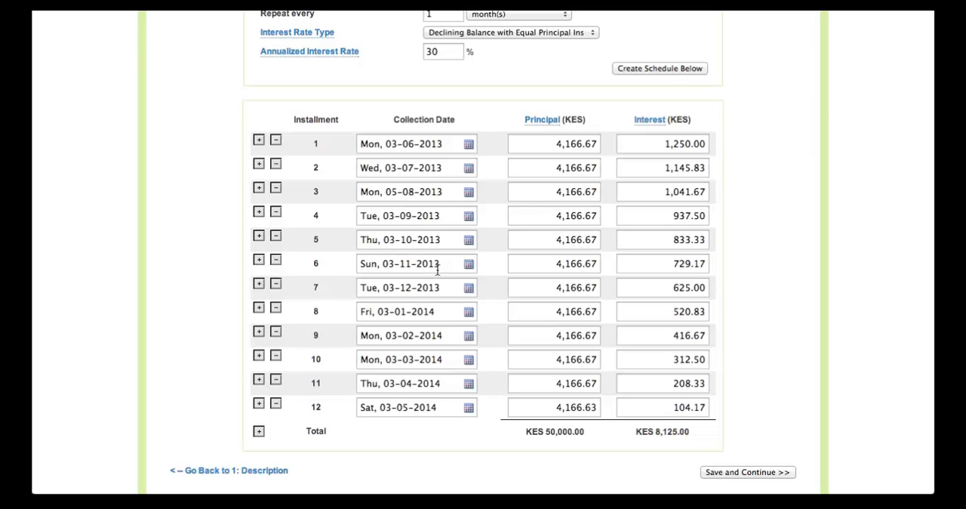
click(376, 264)
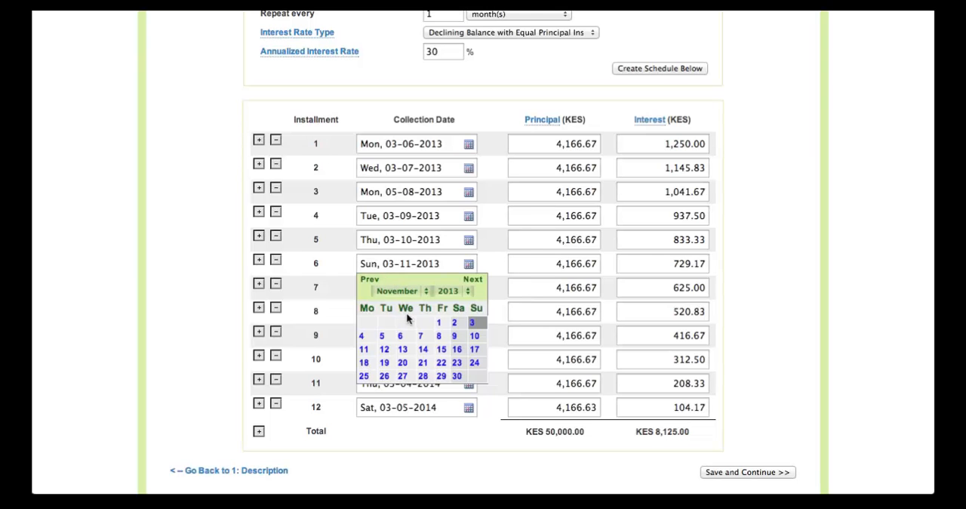
click(364, 338)
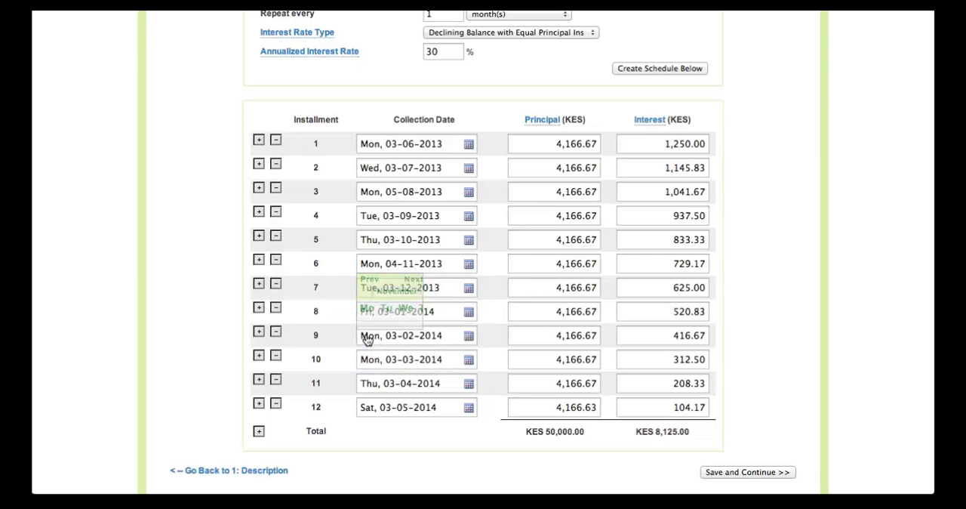
scroll(396, 320, down, 2)
scroll(396, 320, down, 2)
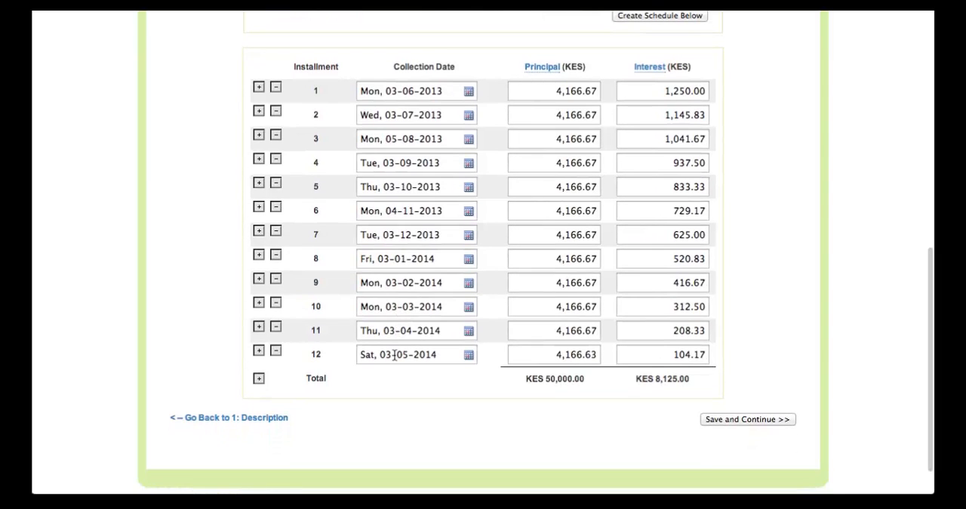
click(395, 354)
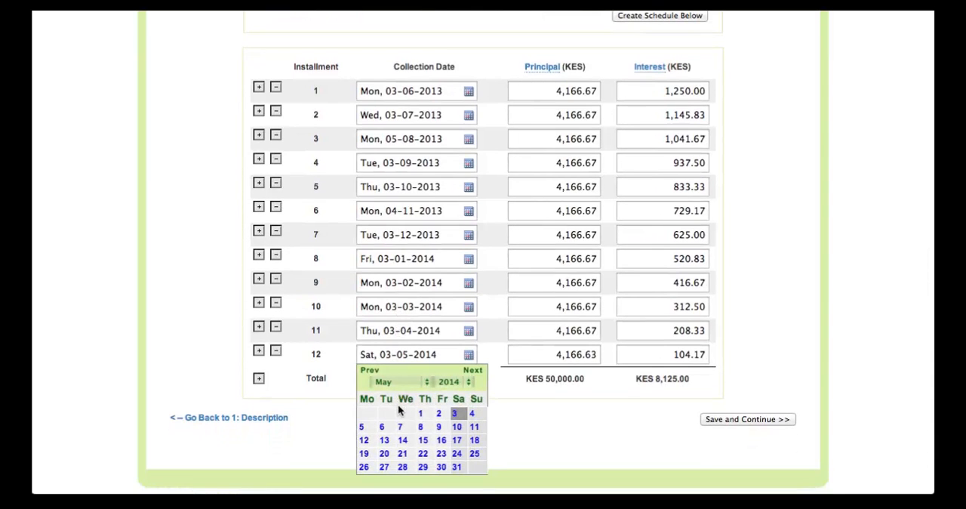
click(362, 426)
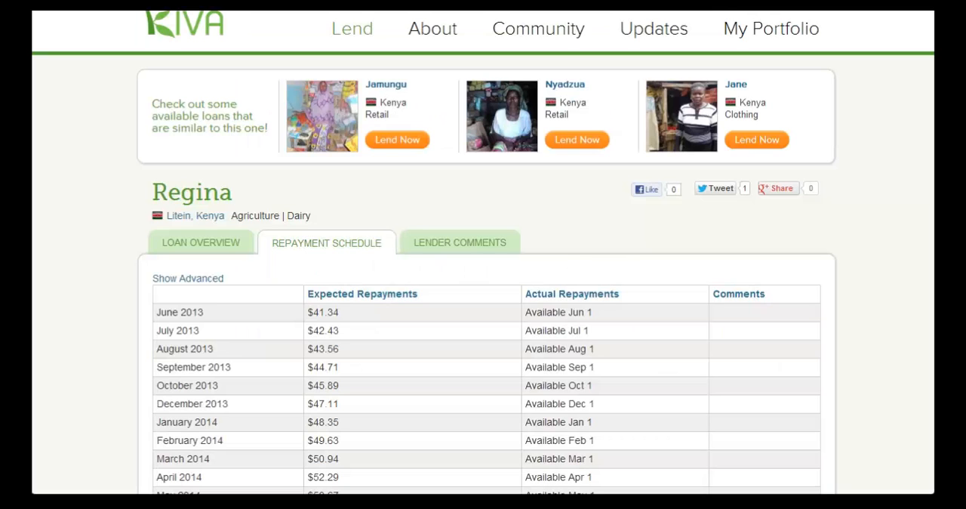
Step: Save the loan terms and continue to the Photo step
scroll(411, 96, down, 3)
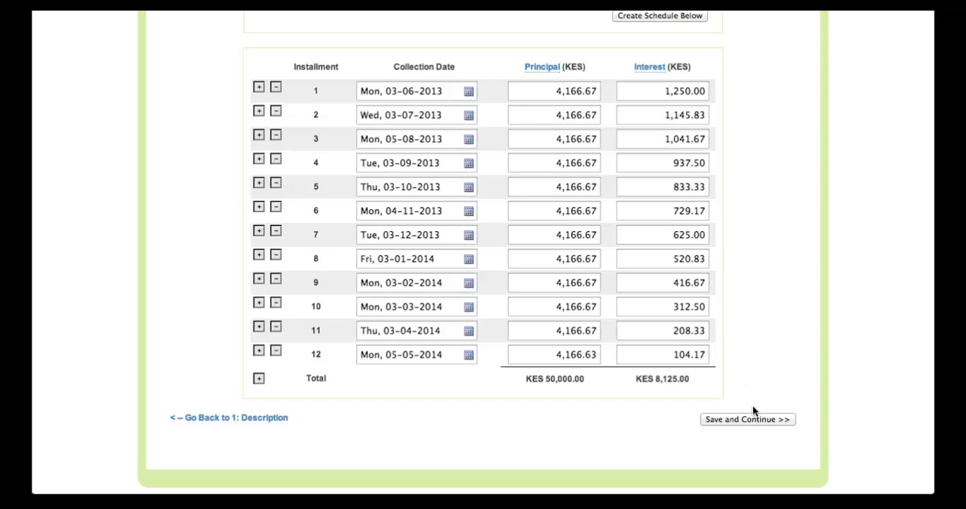
click(749, 425)
click(747, 420)
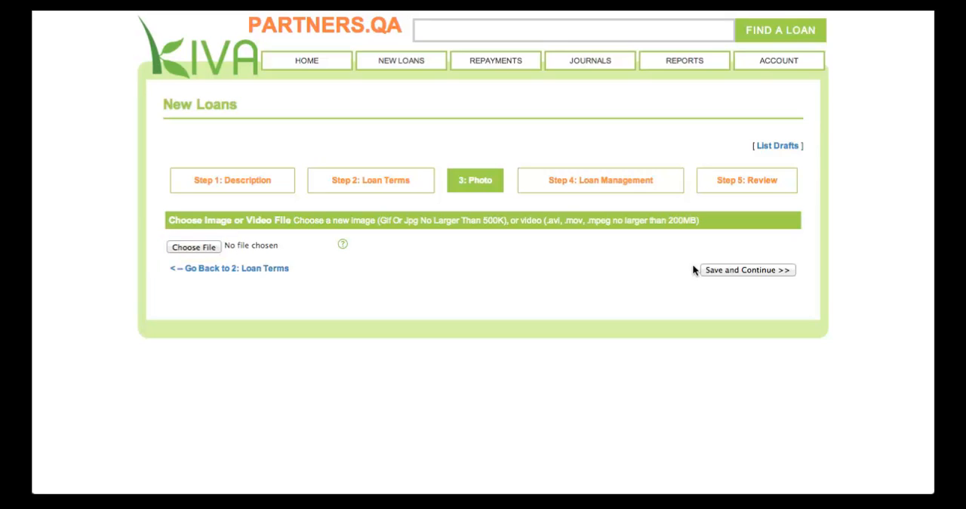
Step: Upload the borrower's JPEG photo from the Kiva Client Information folder as the loan image
click(202, 247)
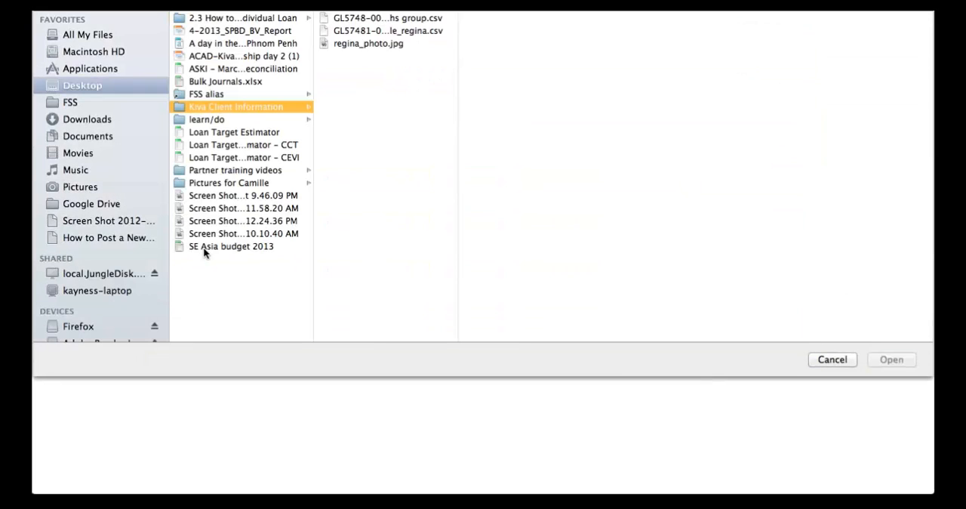
click(377, 45)
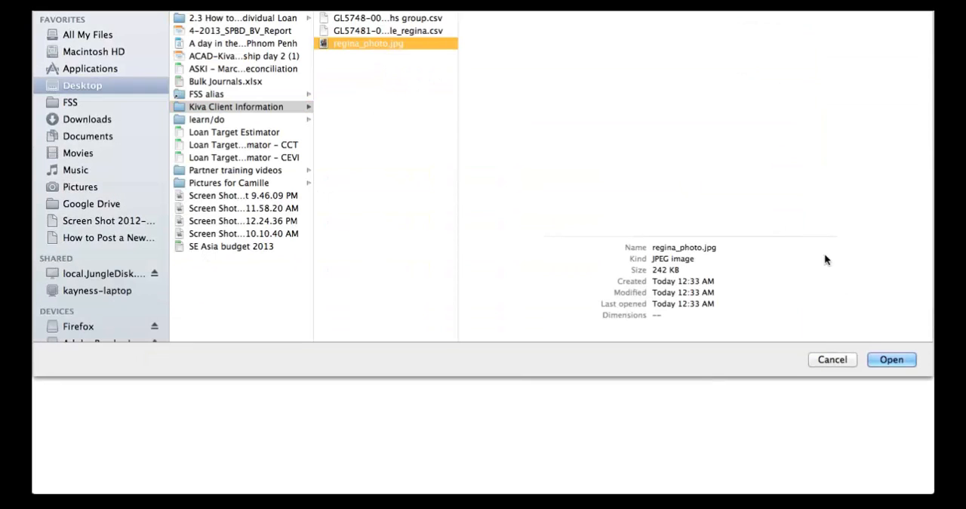
click(879, 360)
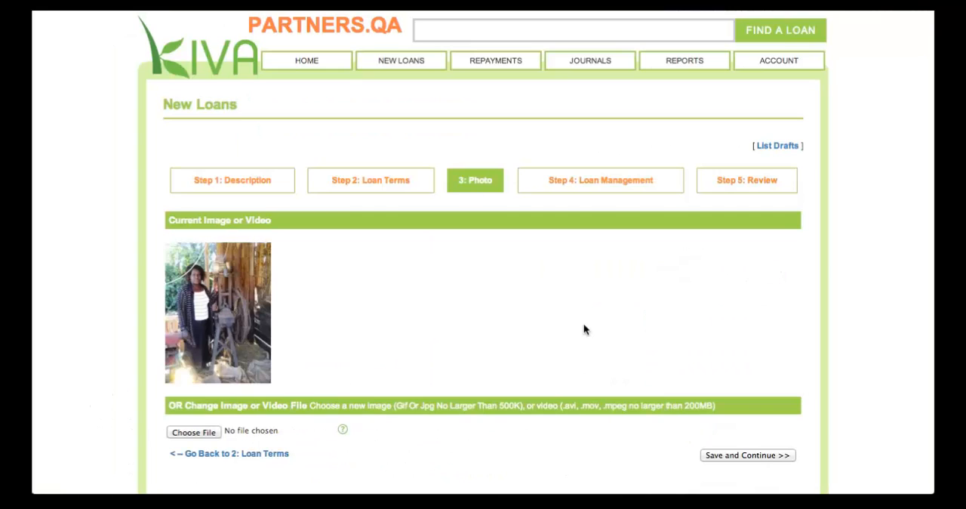
Step: Save the photo, continue to Loan Management, and assign the first listed loan representative to the loan
click(753, 456)
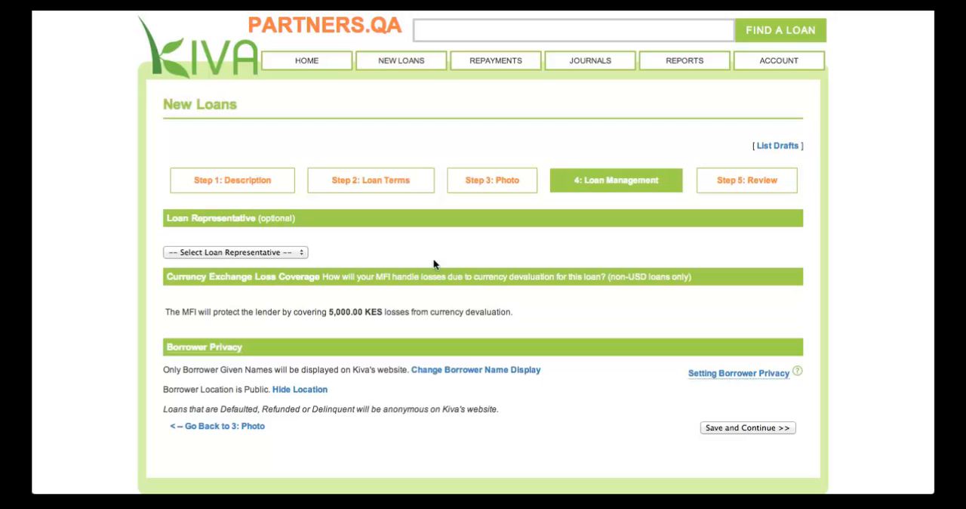
scroll(410, 255, down, 2)
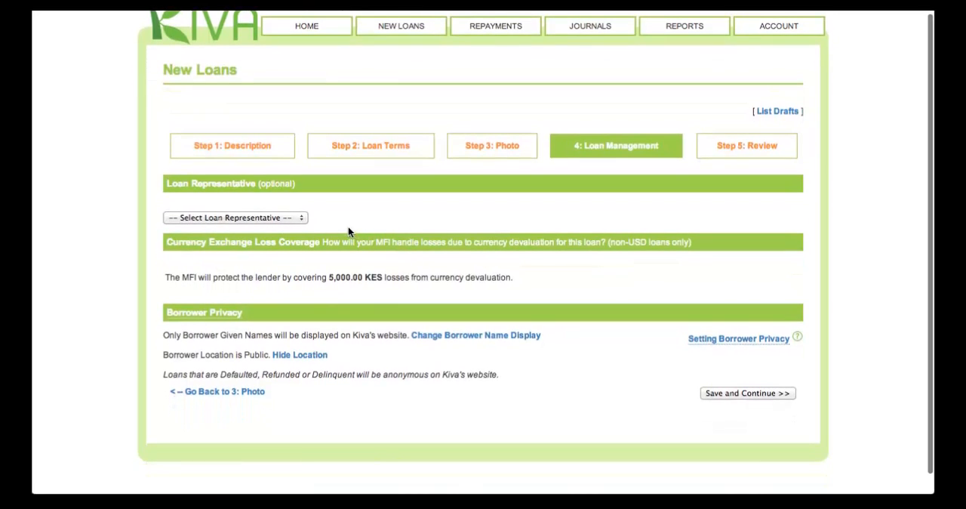
click(300, 219)
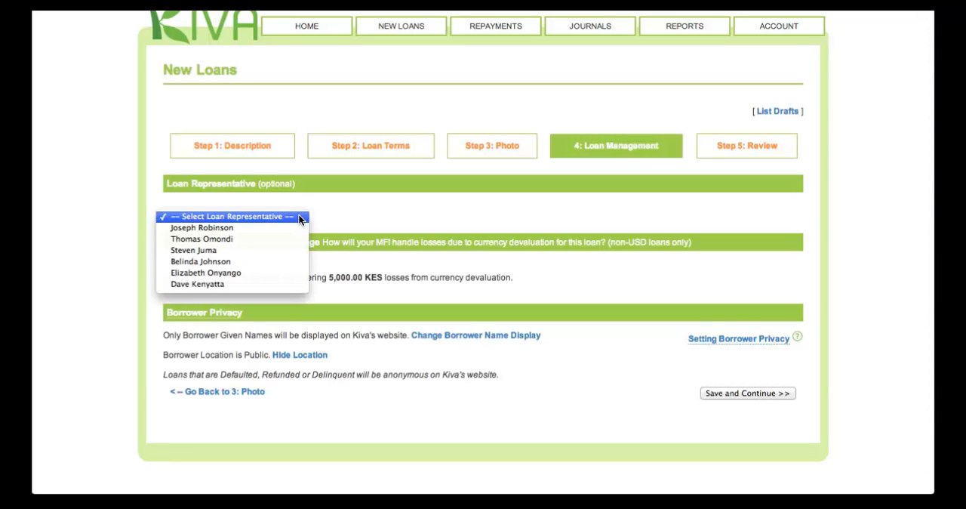
click(234, 227)
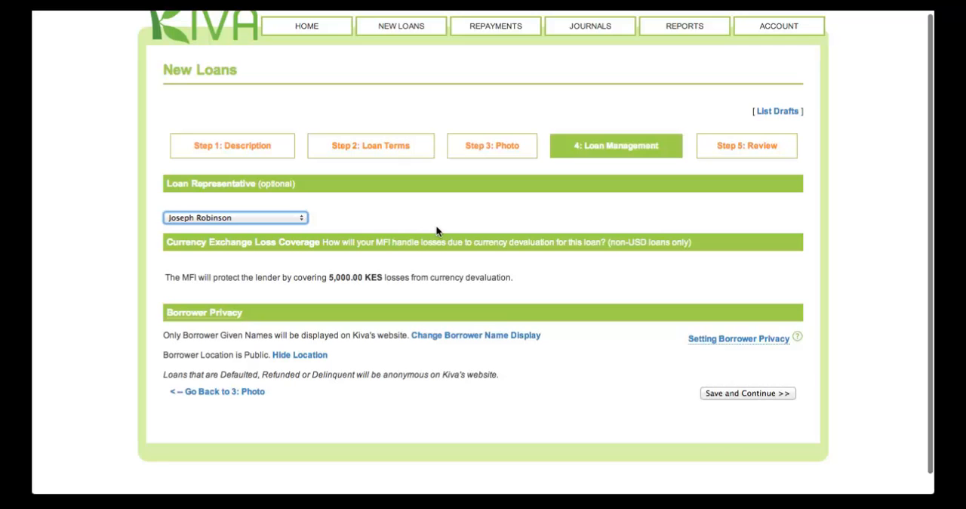
Step: Set the borrower name display to "Only Borrower Given Names will be displayed on Kiva's website."
scroll(436, 231, down, 1)
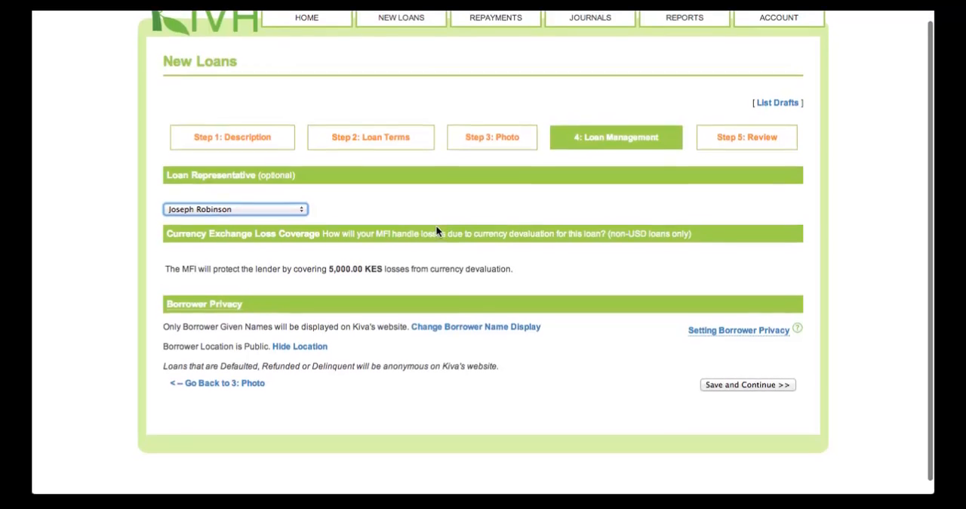
scroll(437, 228, down, 1)
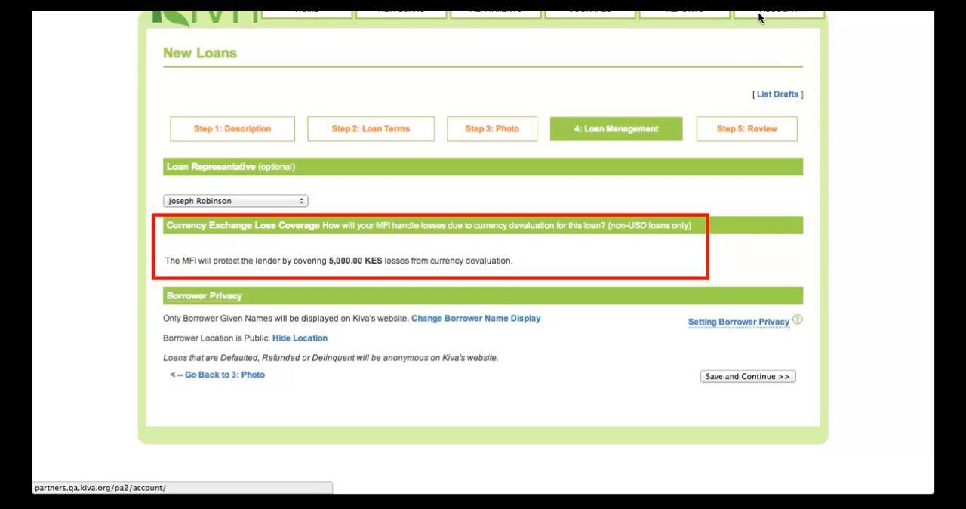
click(529, 318)
click(530, 319)
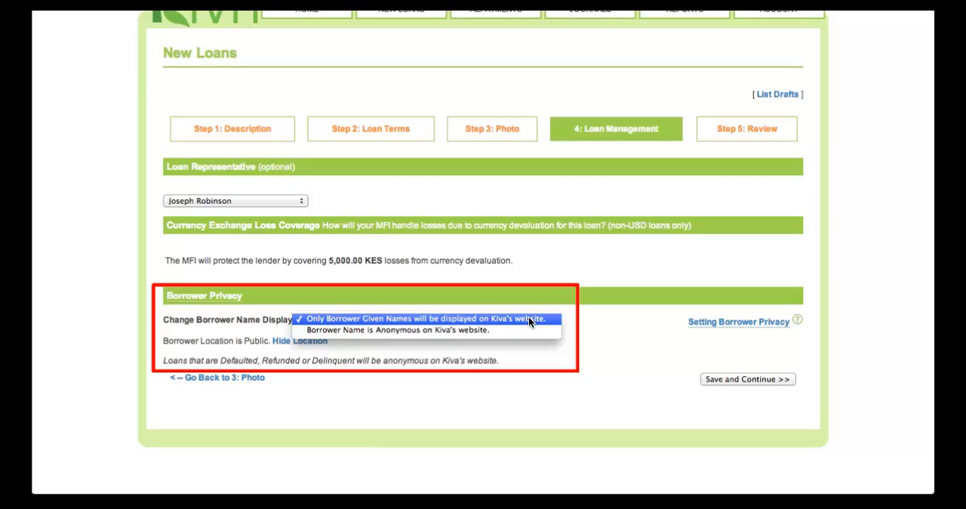
click(529, 319)
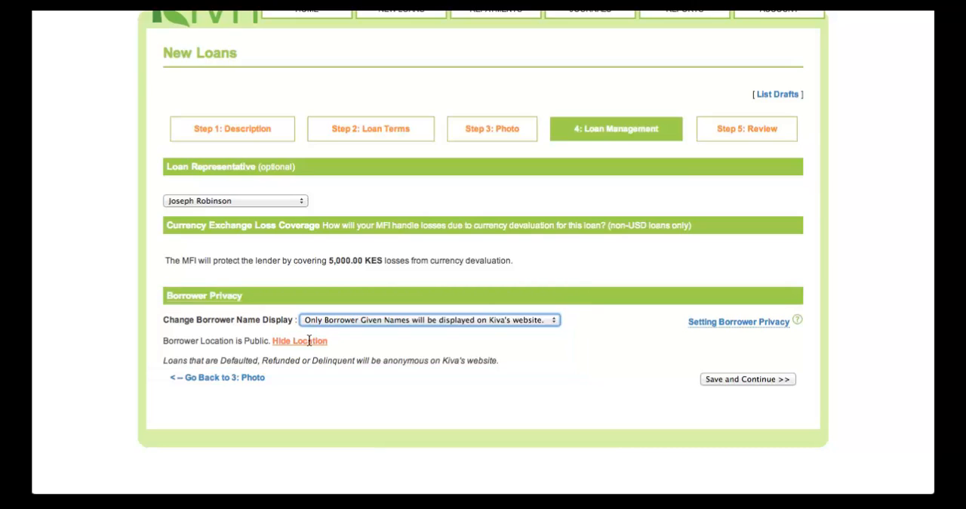
Step: Try hiding the borrower's location and restore it to public under Borrower Privacy
click(309, 341)
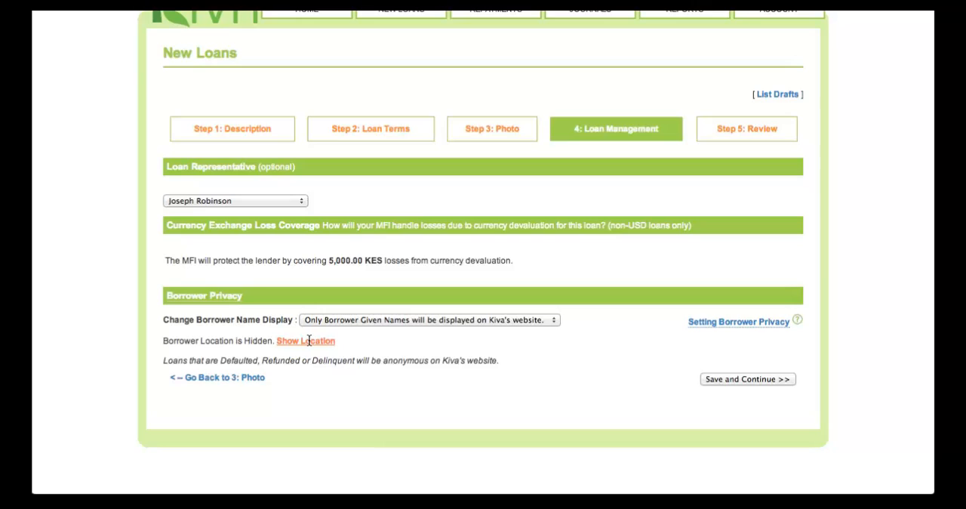
click(309, 341)
click(309, 341)
click(308, 342)
Step: Save the loan management settings and check the repayment schedule and description in the Review step
click(745, 379)
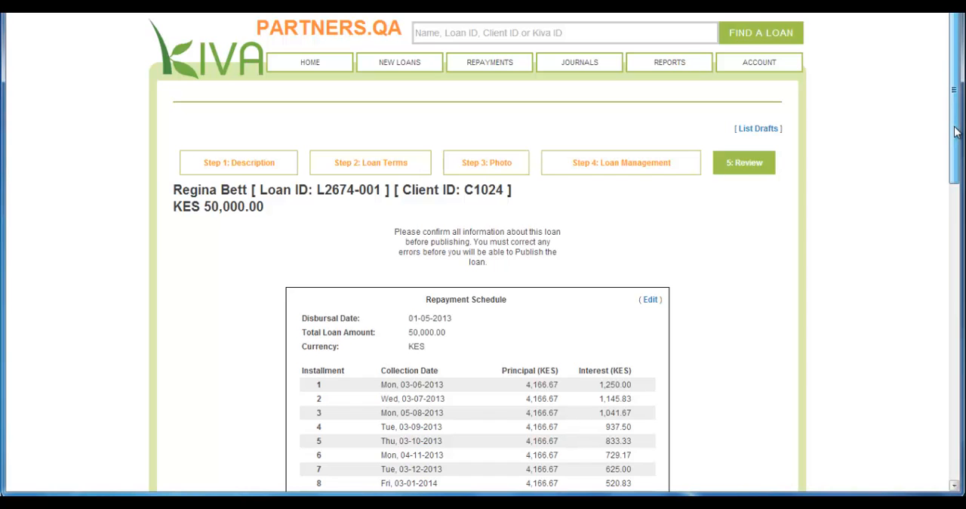
drag(955, 132, 960, 261)
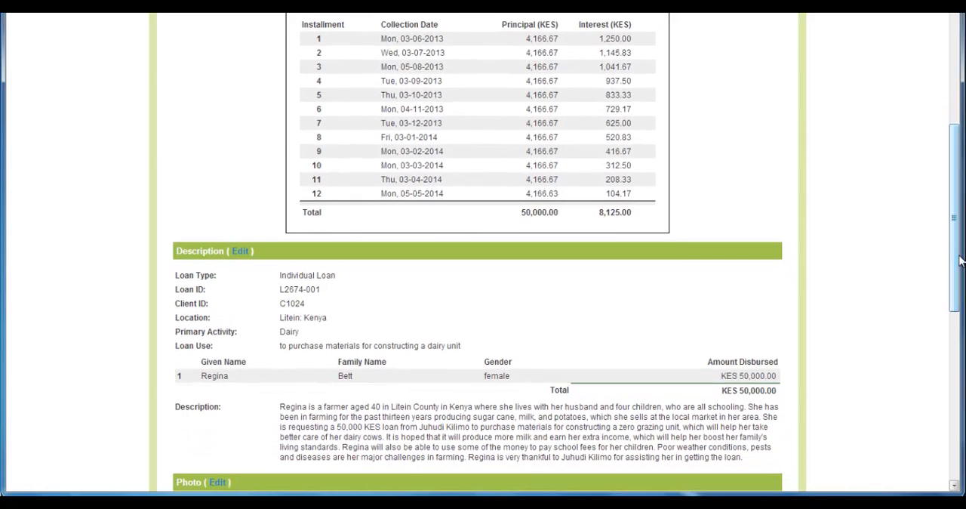
Step: Reopen the loan's description from the review, correct the last two digits of the client ID, and save the change
click(244, 255)
click(246, 255)
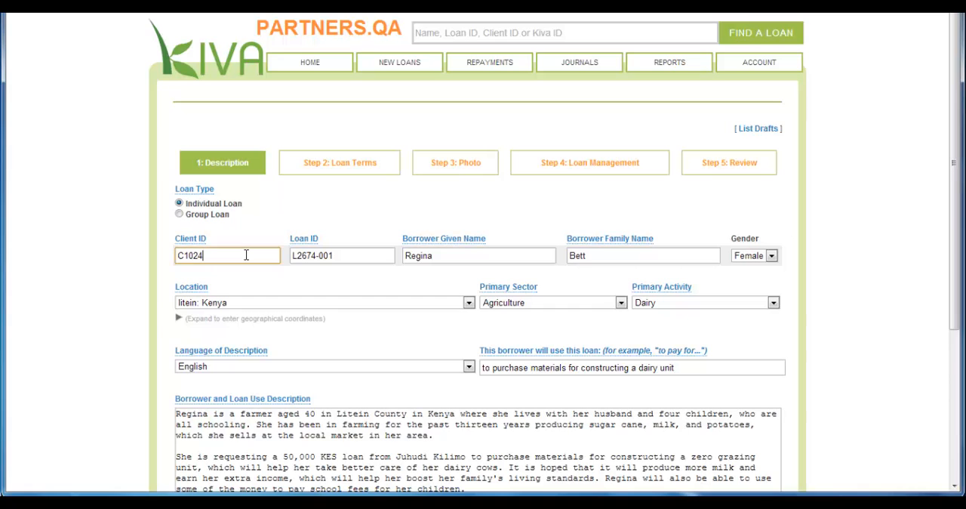
key(BackSpace)
key(BackSpace)
text(42)
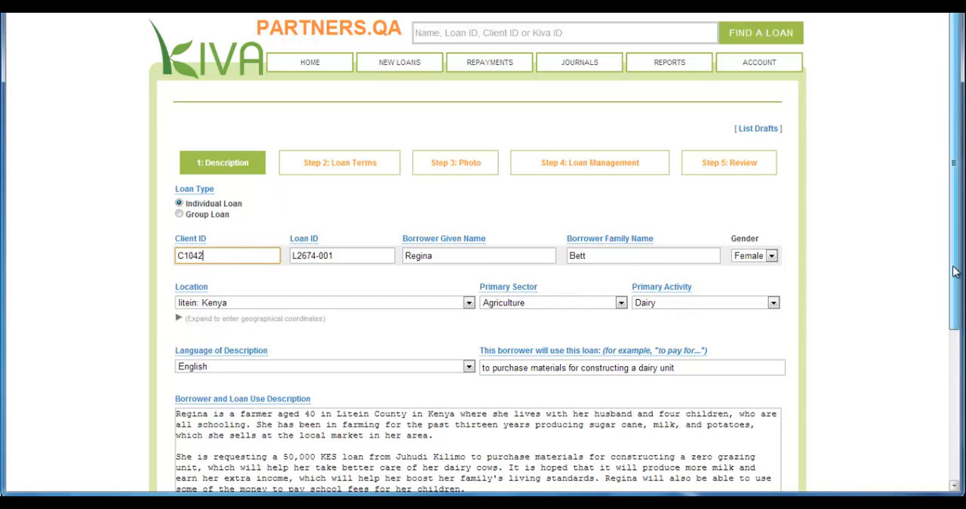
drag(955, 275, 945, 358)
scroll(943, 369, down, 2)
click(757, 401)
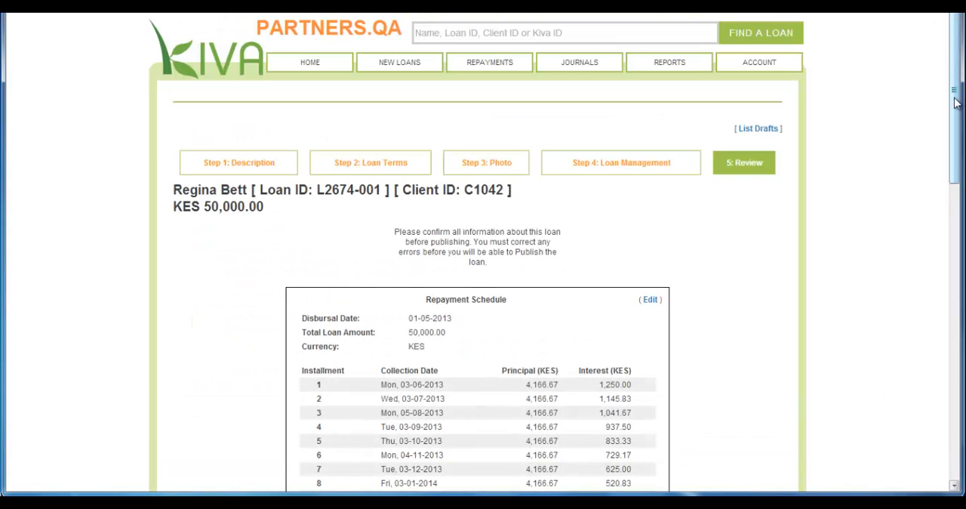
Step: Check the rest of the loan review and publish the loan as ready for Kiva review
drag(955, 103, 955, 399)
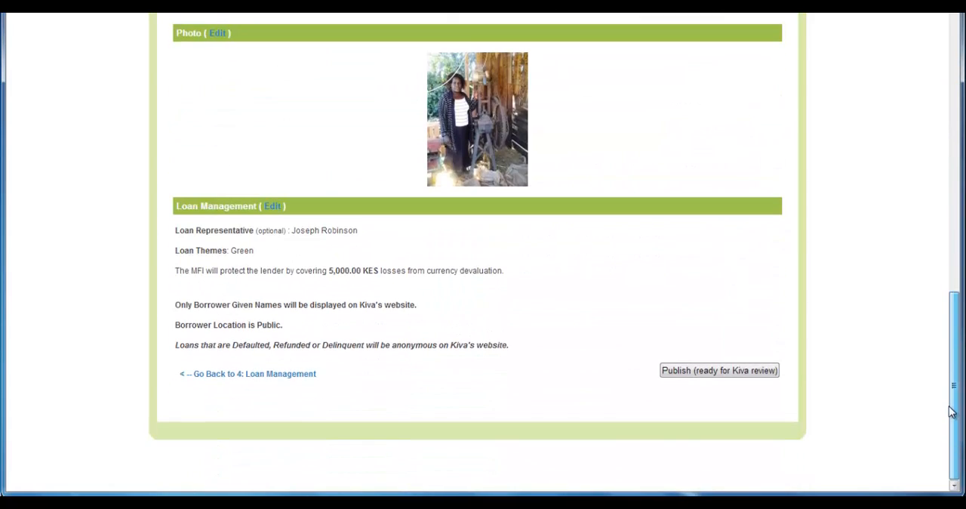
click(769, 375)
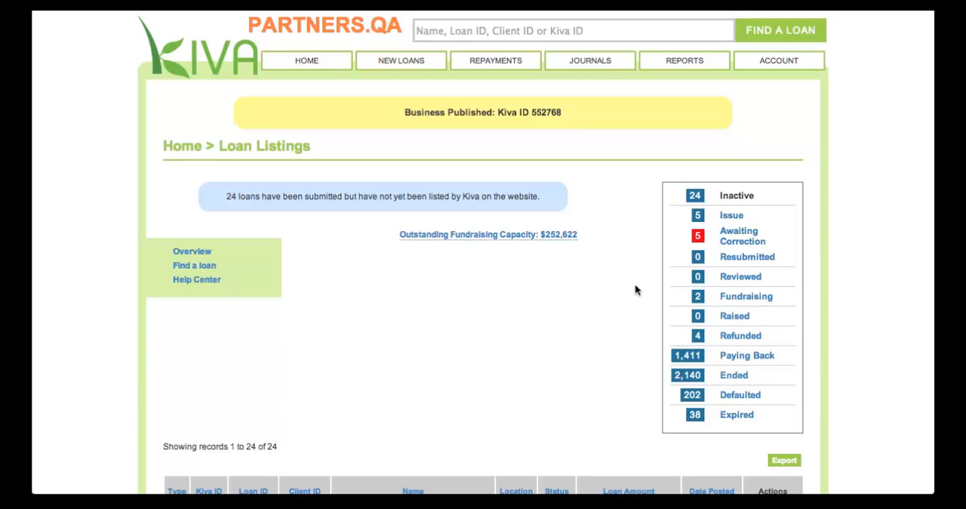
Step: Start another individual loan, fill in only the client ID and the borrower's given and family names, and save it
click(414, 69)
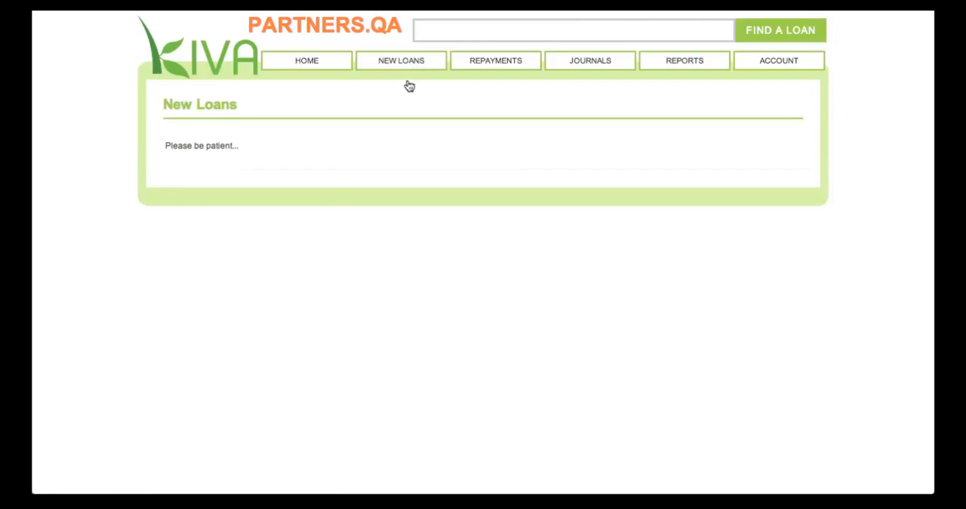
click(245, 276)
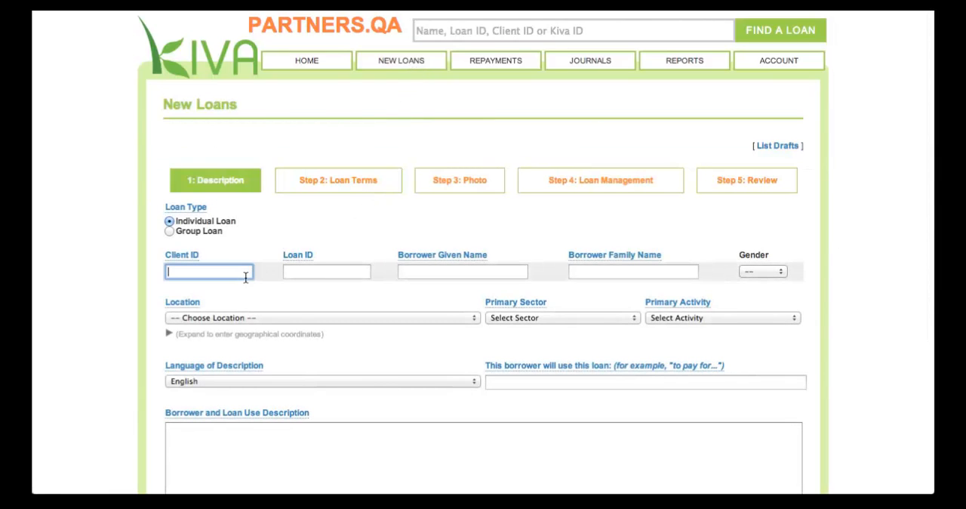
key(Tab)
key(Tab)
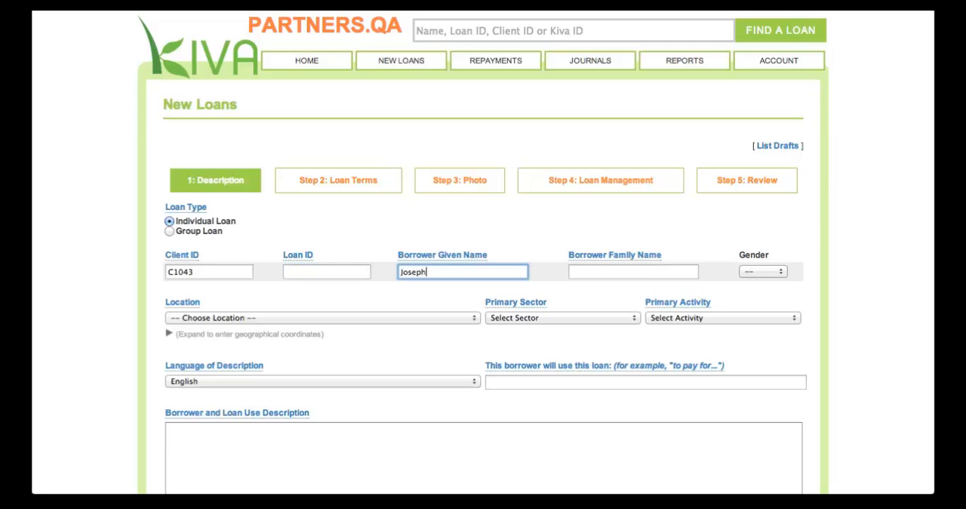
key(Tab)
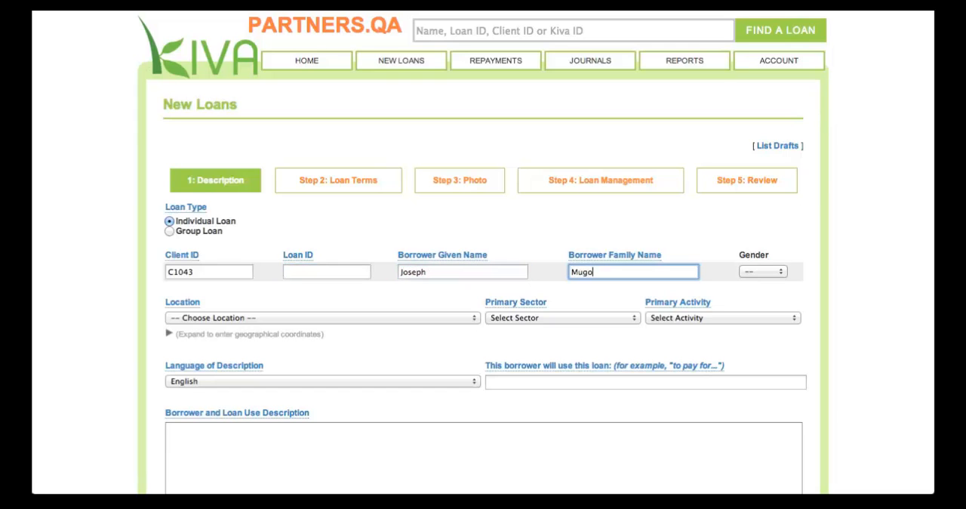
scroll(472, 339, down, 5)
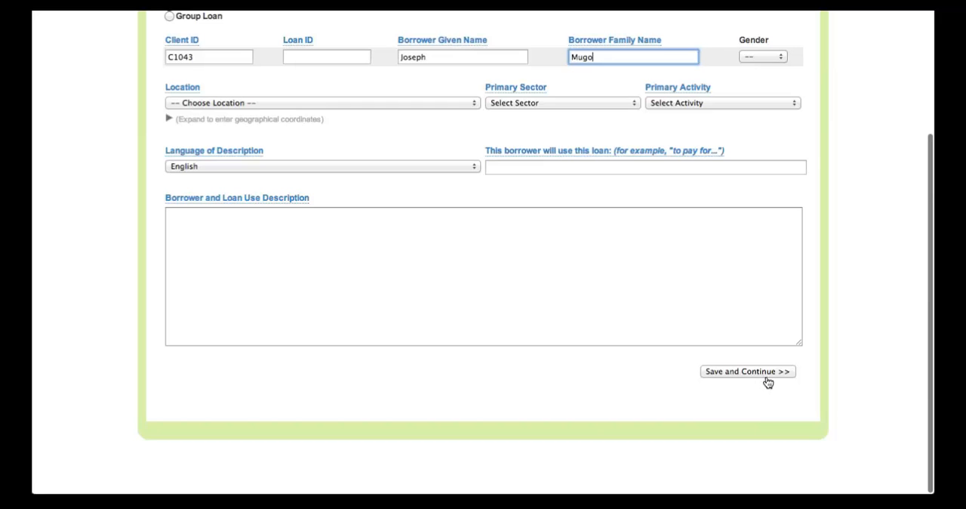
click(763, 378)
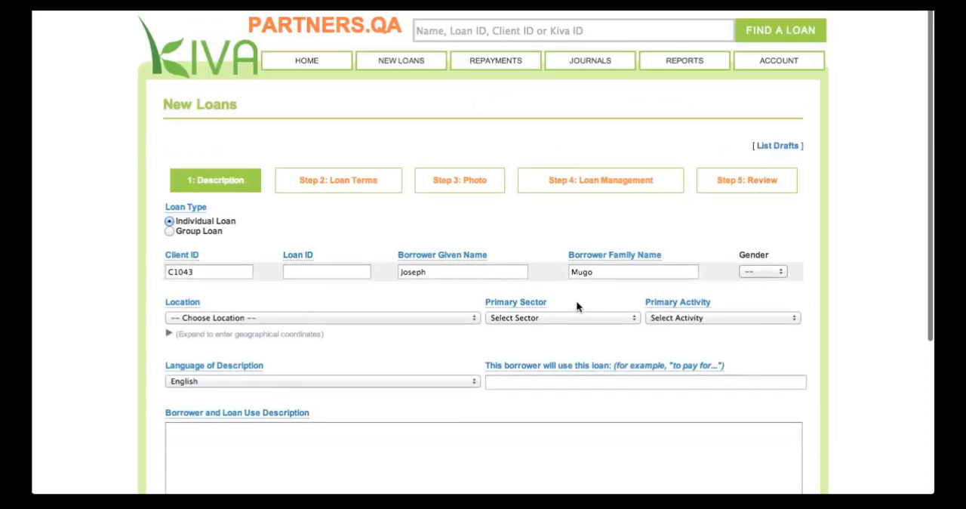
Step: Go to the home page, list the draft loans, and open the unpublished loan for review
click(327, 69)
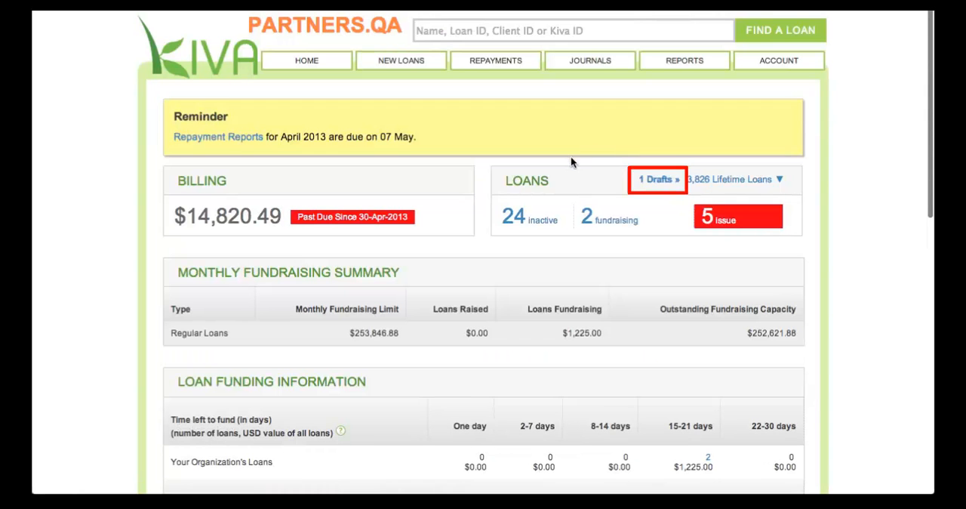
click(641, 179)
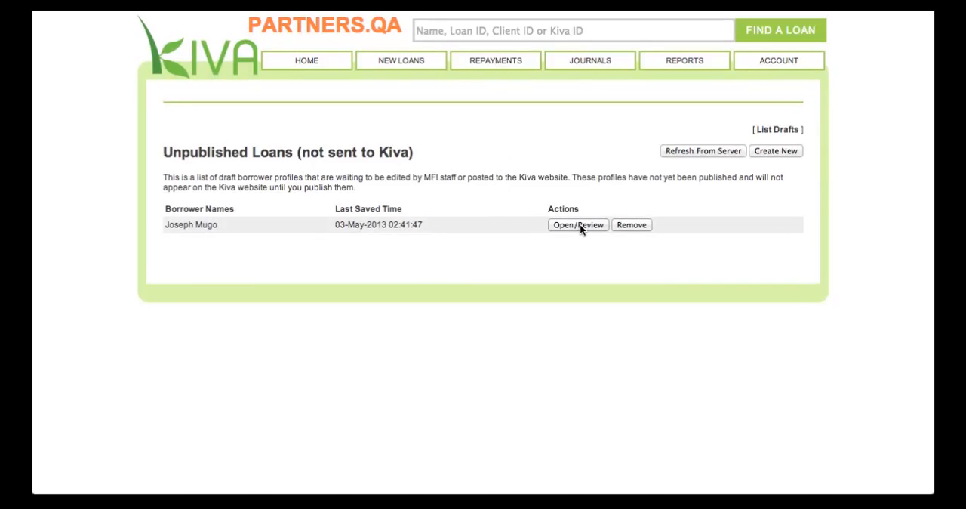
click(580, 225)
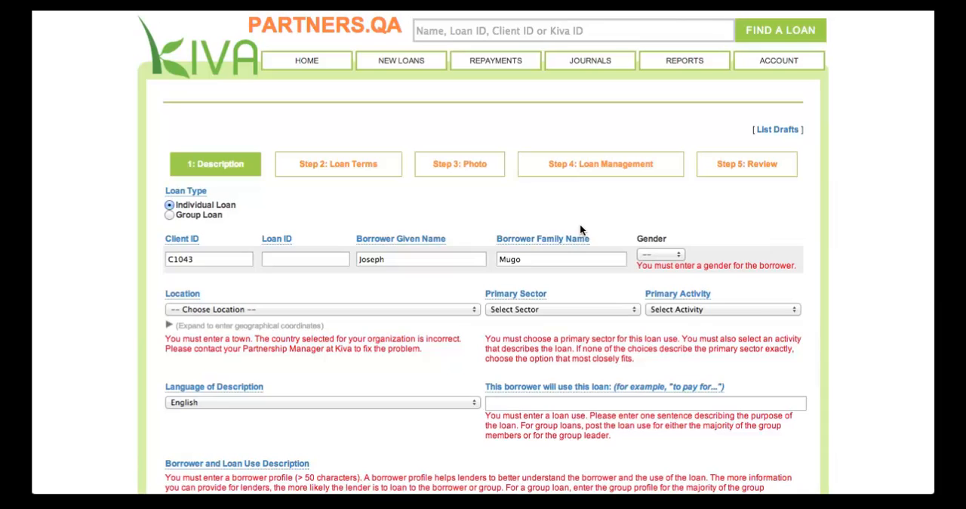